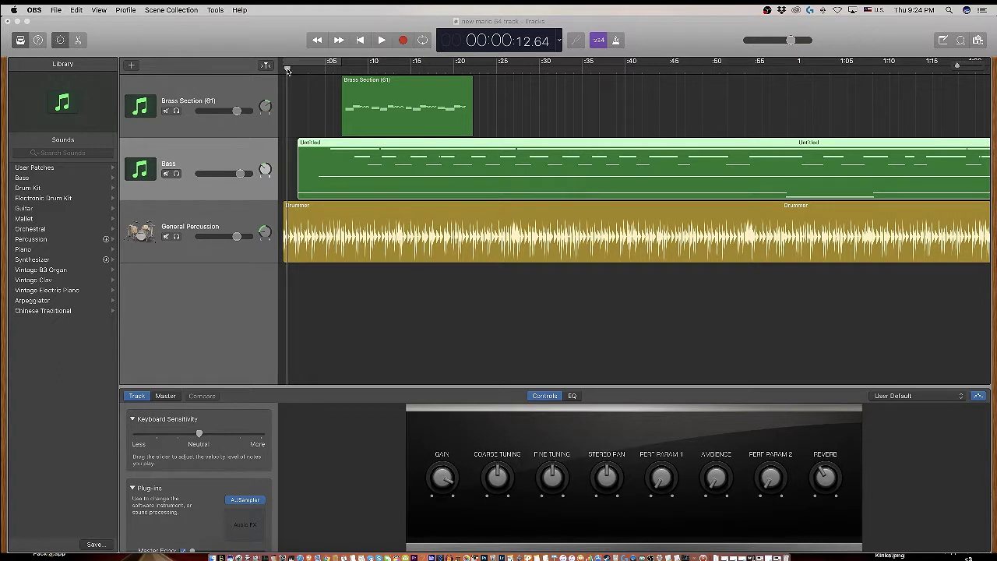
Open Musical Typing and play the General Percussion track soloed from the start of the project
key(Return)
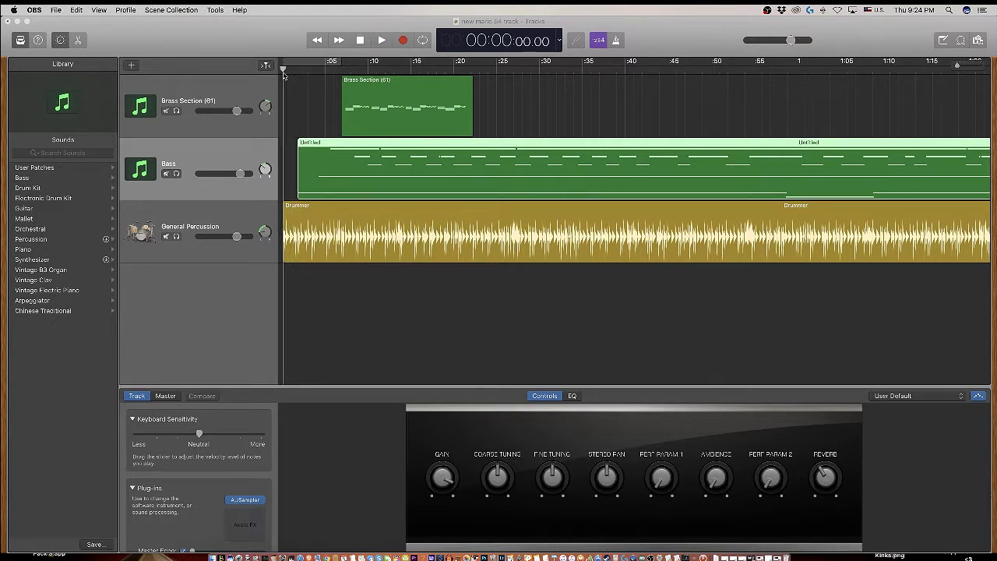
key(super+k)
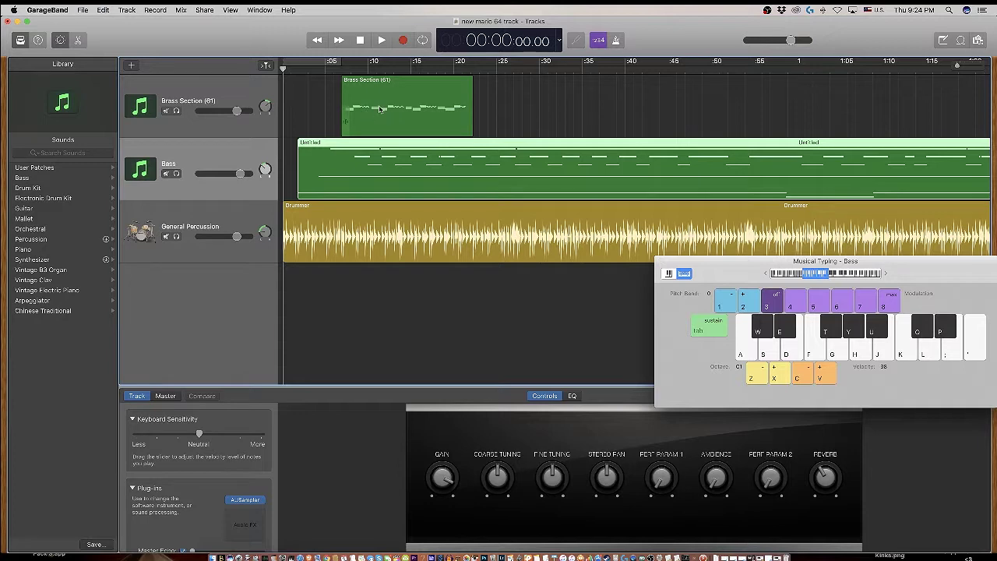
click(196, 216)
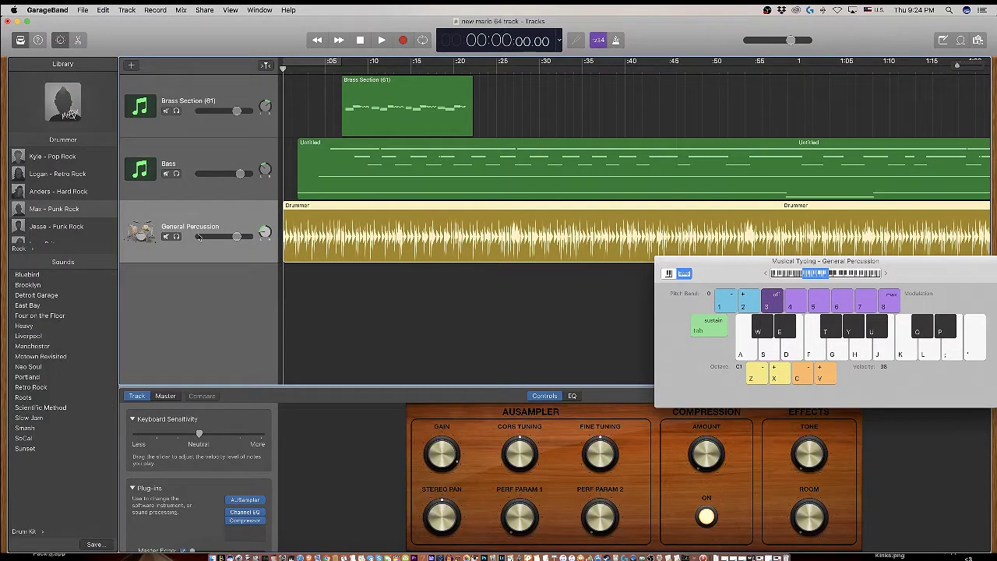
click(177, 236)
key(space)
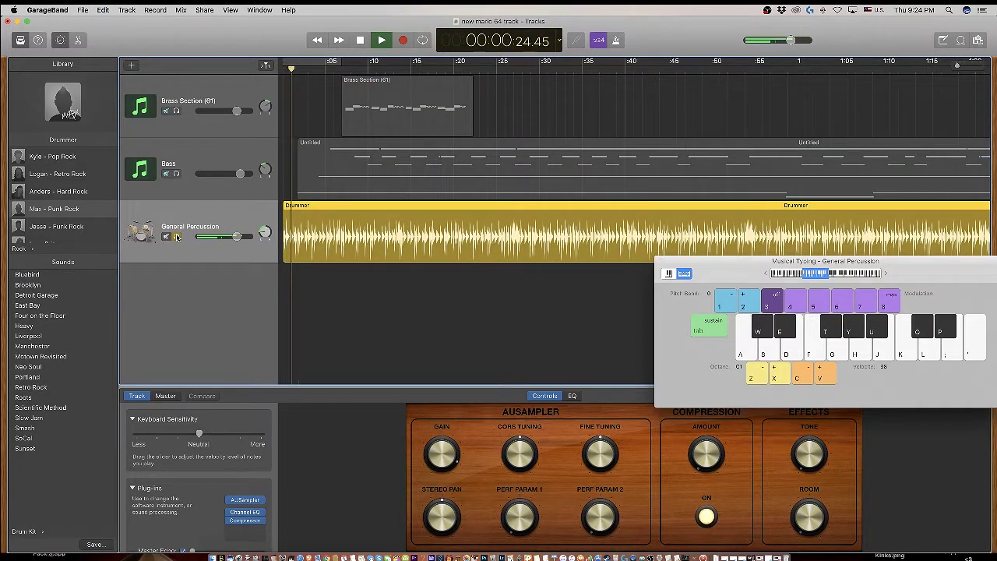
key(space)
Solo the Bass track as well and audition its sound by playing several notes in Musical Typing
click(176, 173)
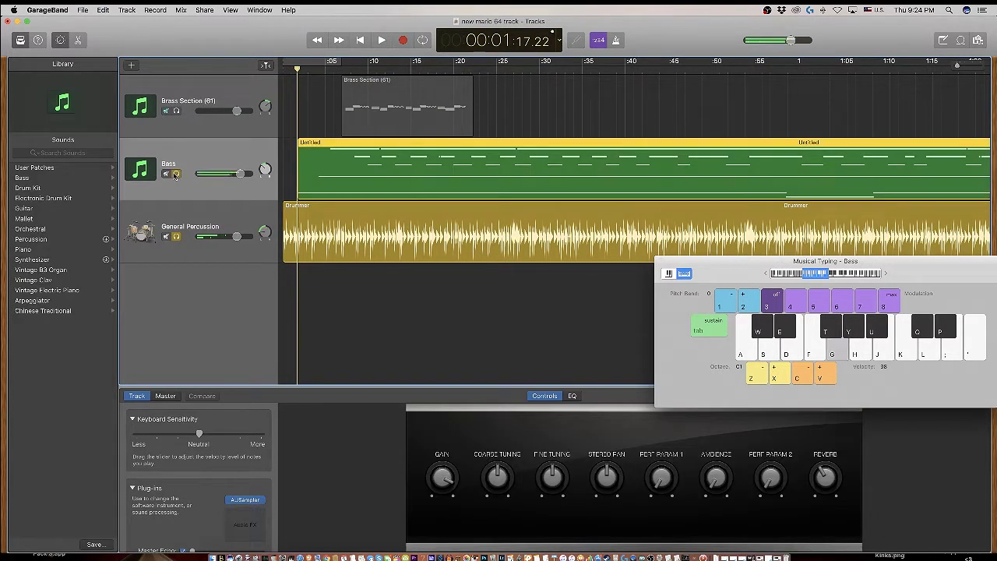
key(f)
key(d)
key(g)
key(f)
key(f)
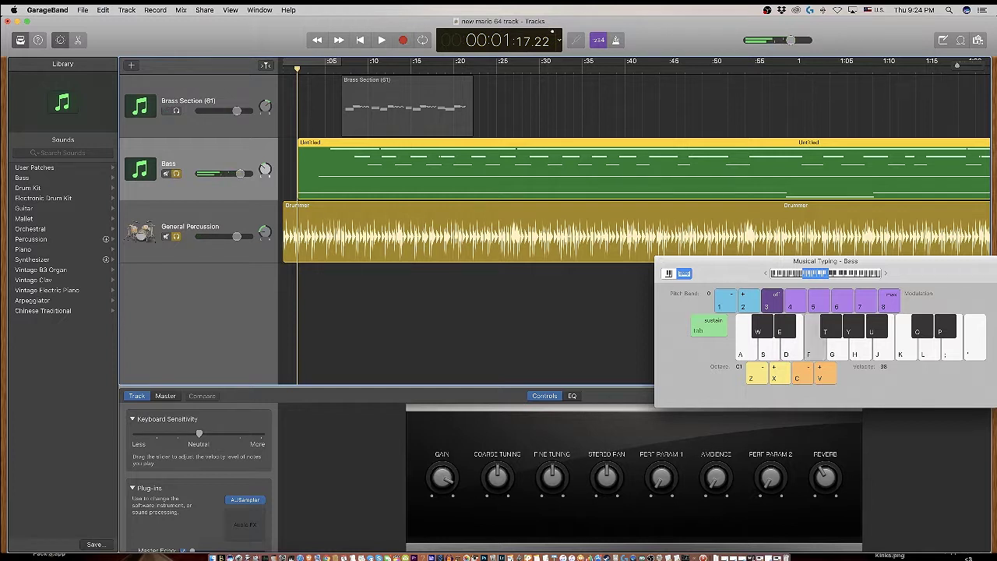
Select and solo the Brass Section (61) track, and play a few Musical Typing notes to audition its sound
click(201, 88)
click(176, 112)
key(d)
key(g)
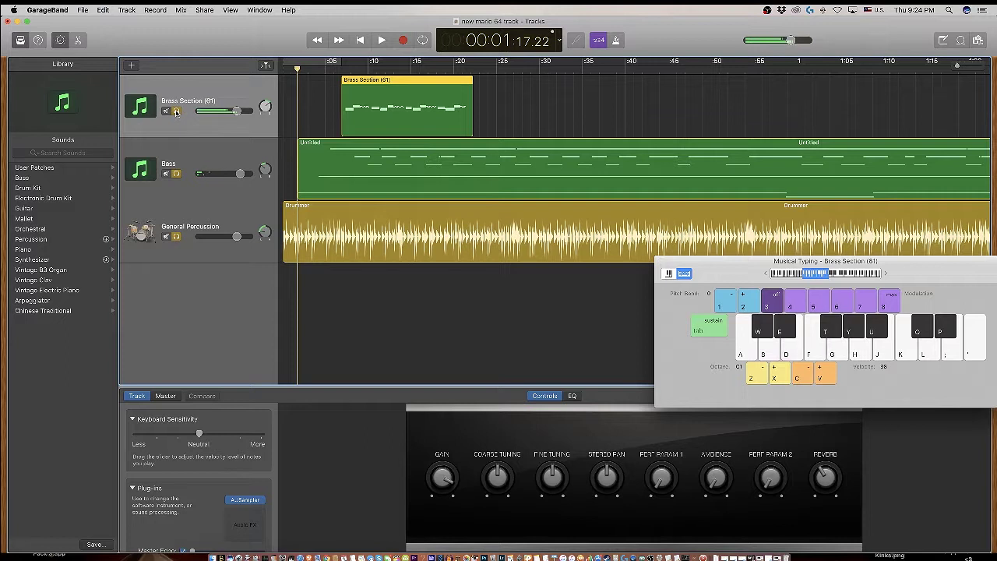
key(f)
key(h)
key(g)
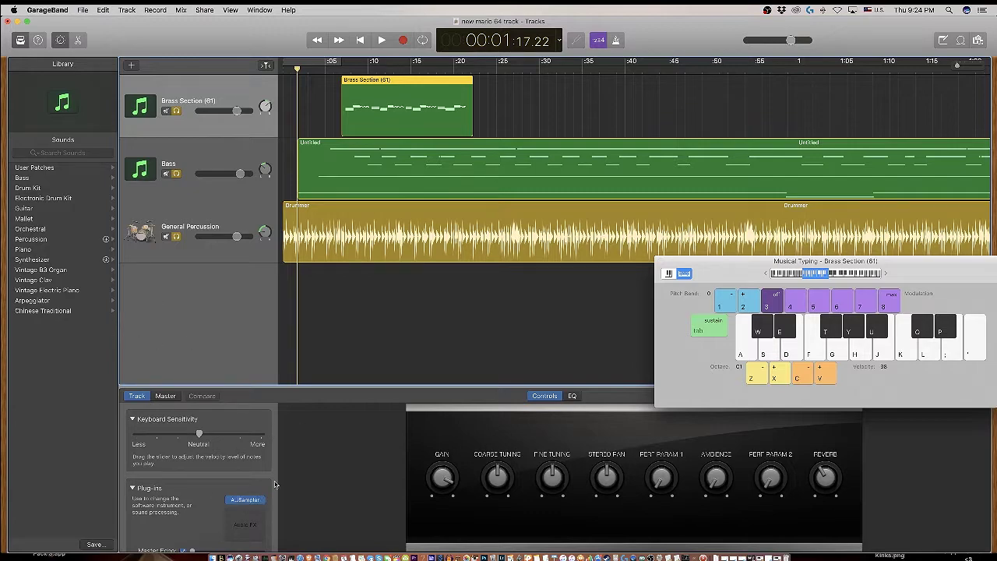
Minimize the project window and bring up the SM64 stream music folder in Finder, placed near the middle of the desktop
click(20, 22)
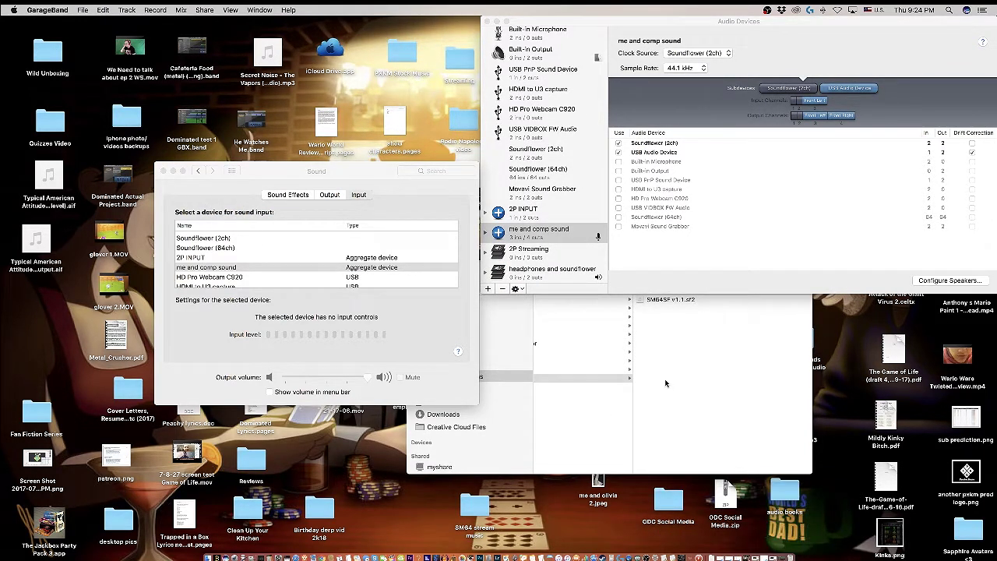
click(574, 438)
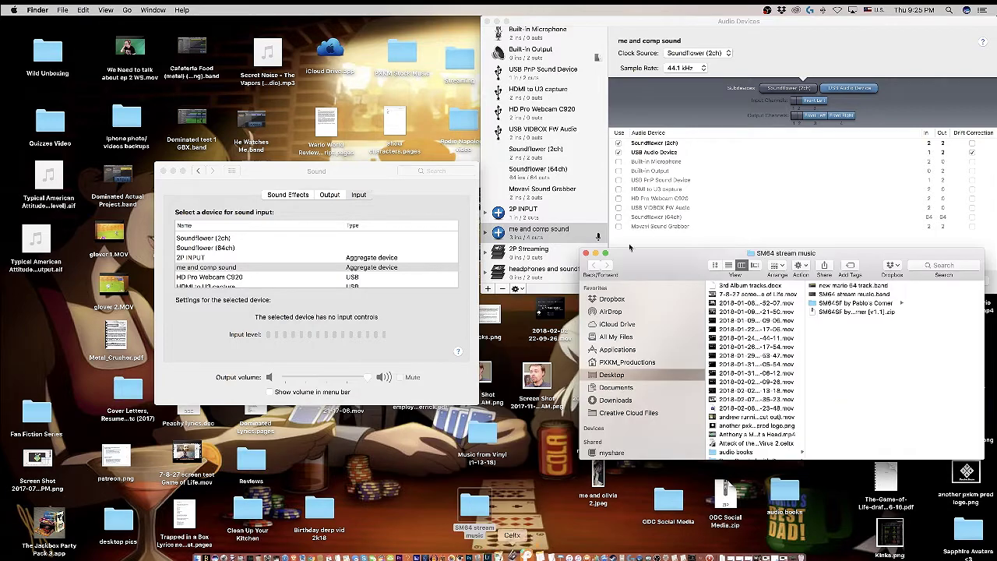
drag(491, 284, 484, 227)
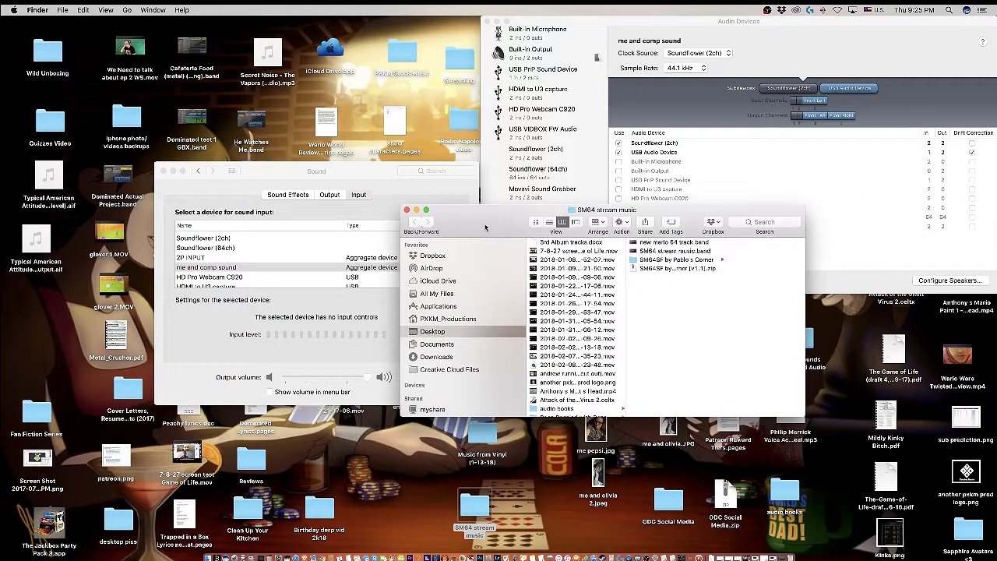
Examine the downloaded SM64SF v1.1 zip and the contents of the extracted SM64SF by Pablo's Corner folder
click(674, 262)
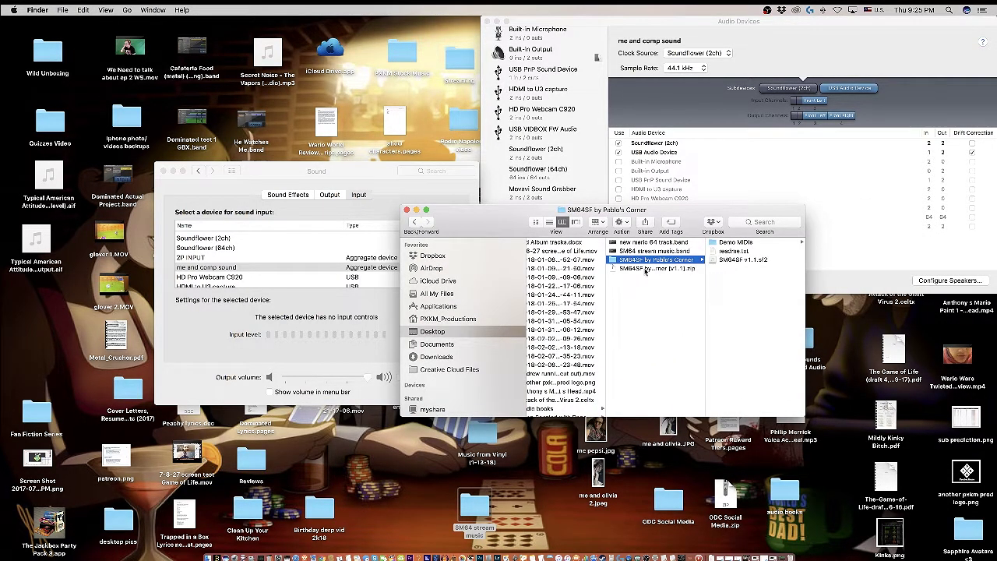
click(646, 268)
click(621, 260)
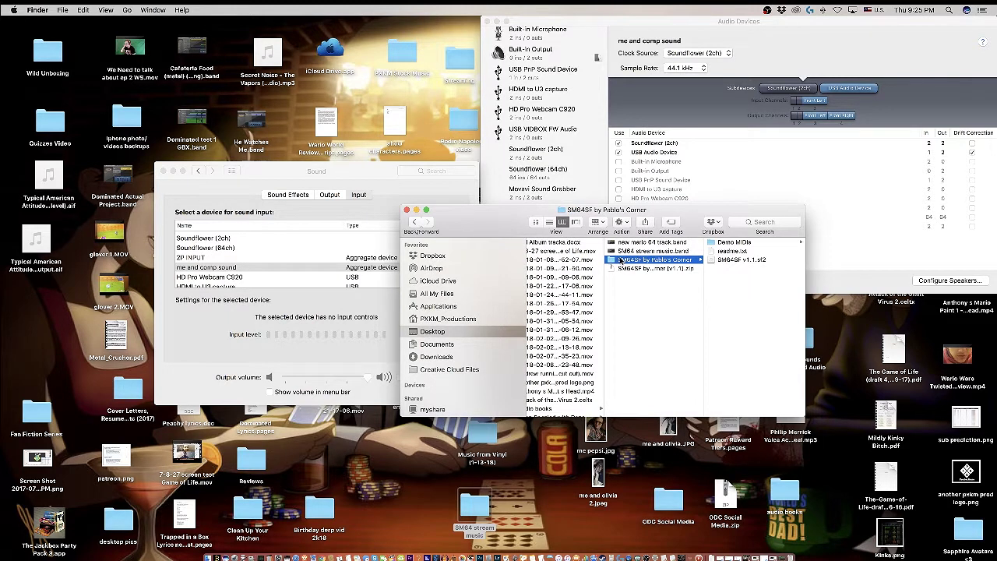
click(700, 269)
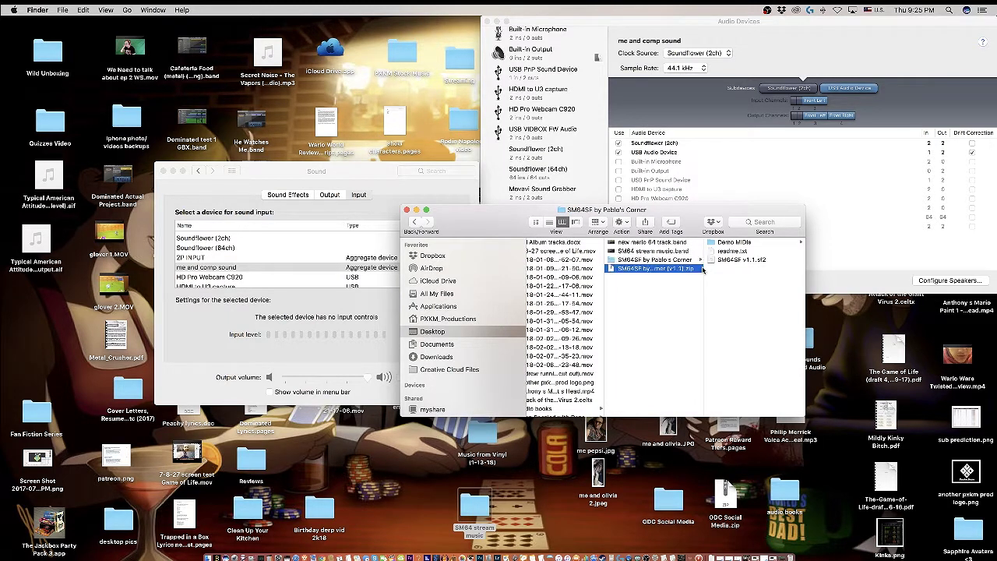
click(667, 260)
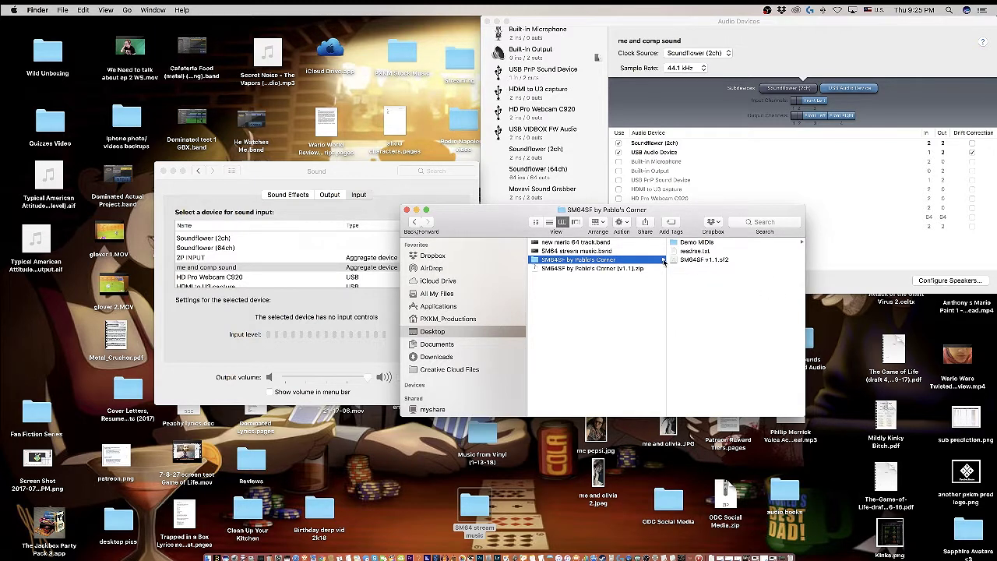
Open the Banks folder inside Audio > Sounds of the user's Library to view the installed soundfonts
click(129, 9)
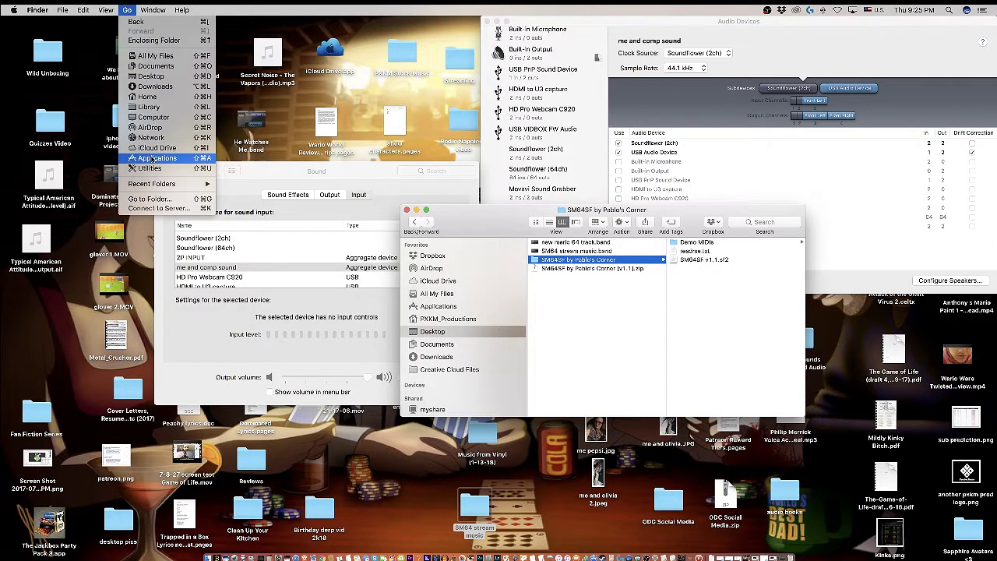
click(166, 109)
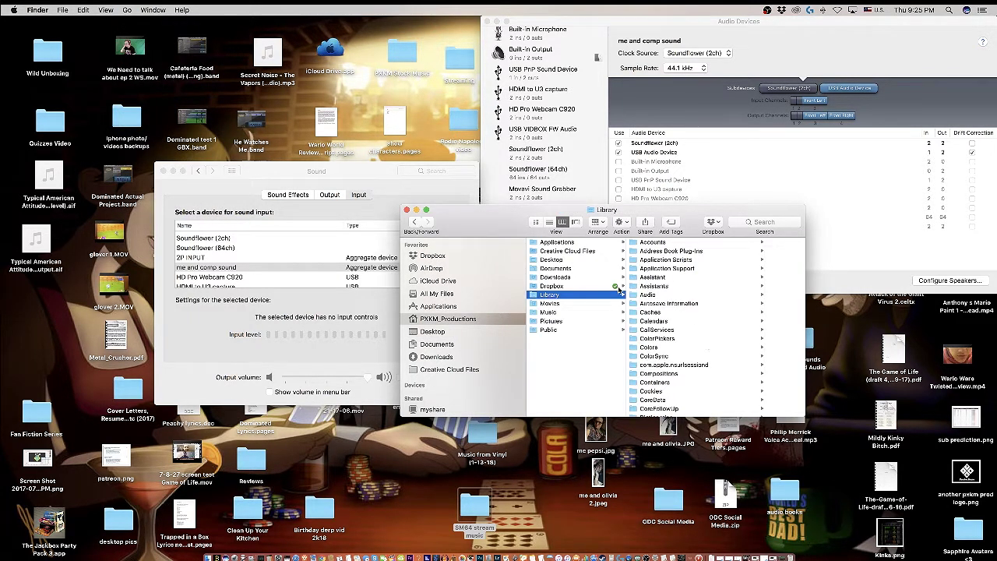
drag(535, 216, 372, 196)
click(513, 276)
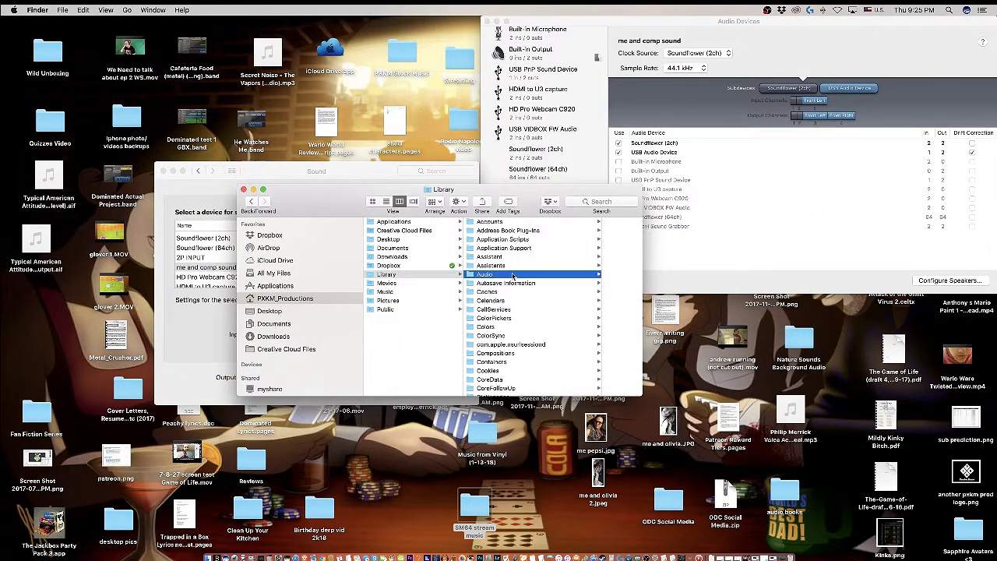
click(529, 256)
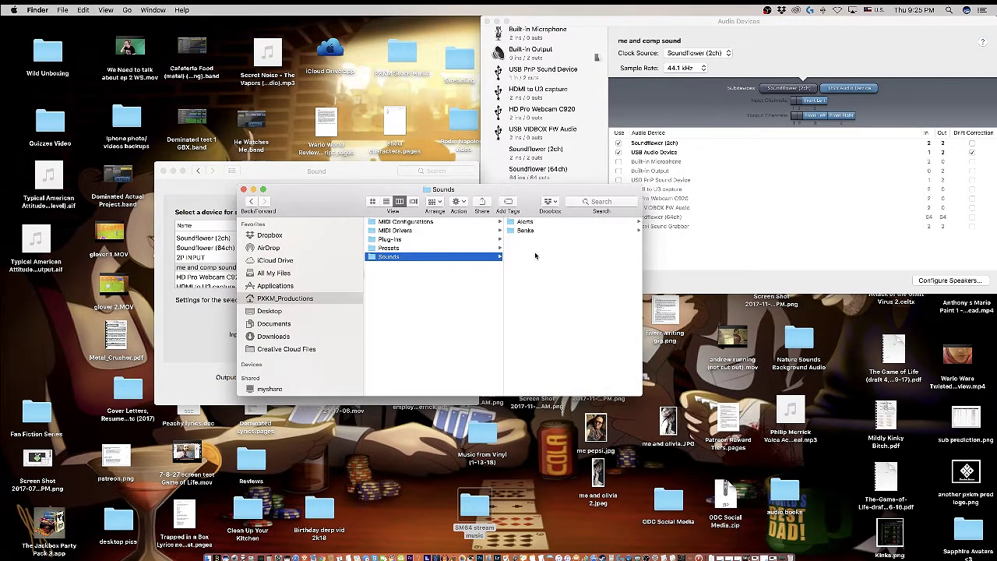
click(533, 230)
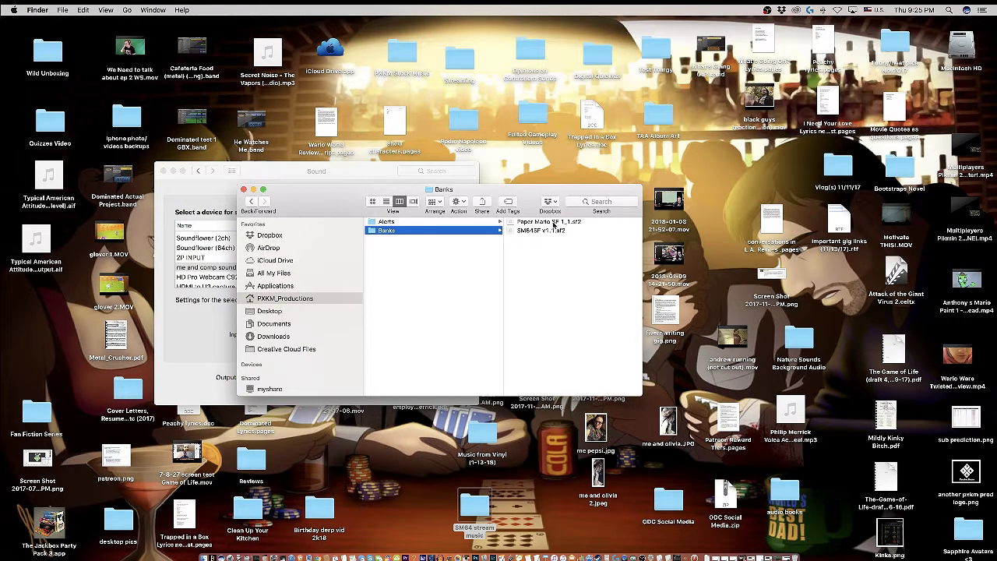
Return the column view to the home folder level, and show and close the Finder view options
scroll(429, 248, left, 5)
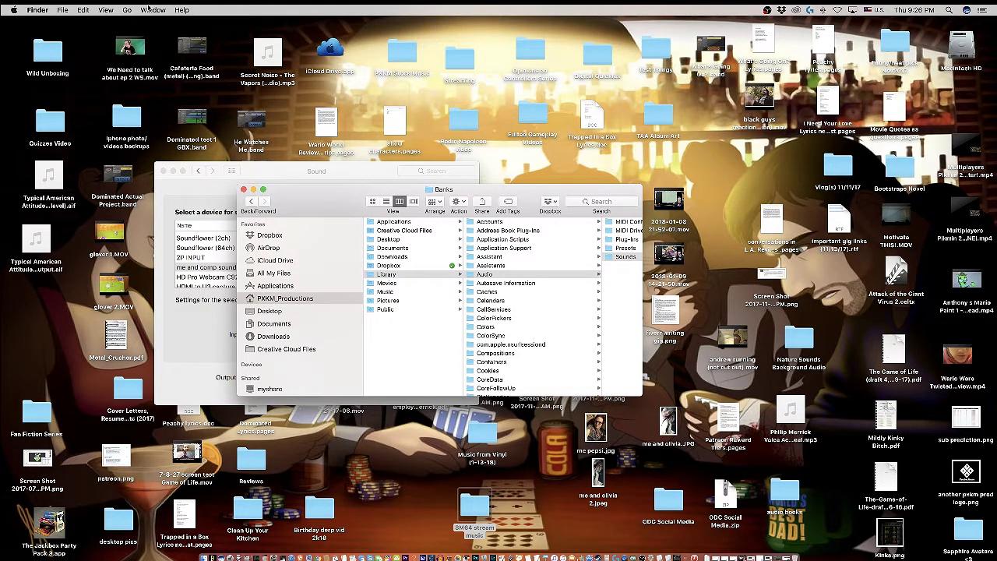
click(148, 7)
mouse_move(106, 9)
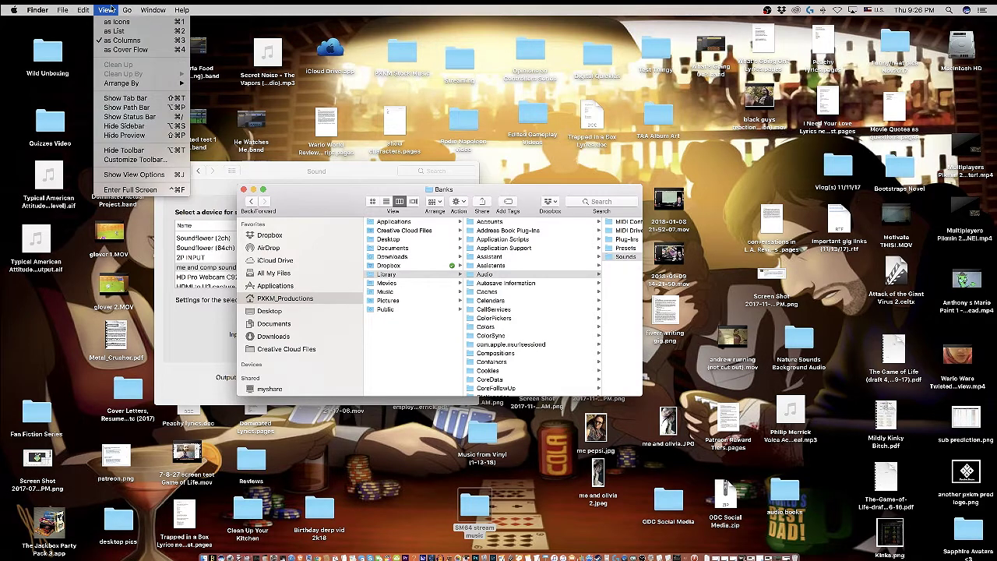
click(135, 174)
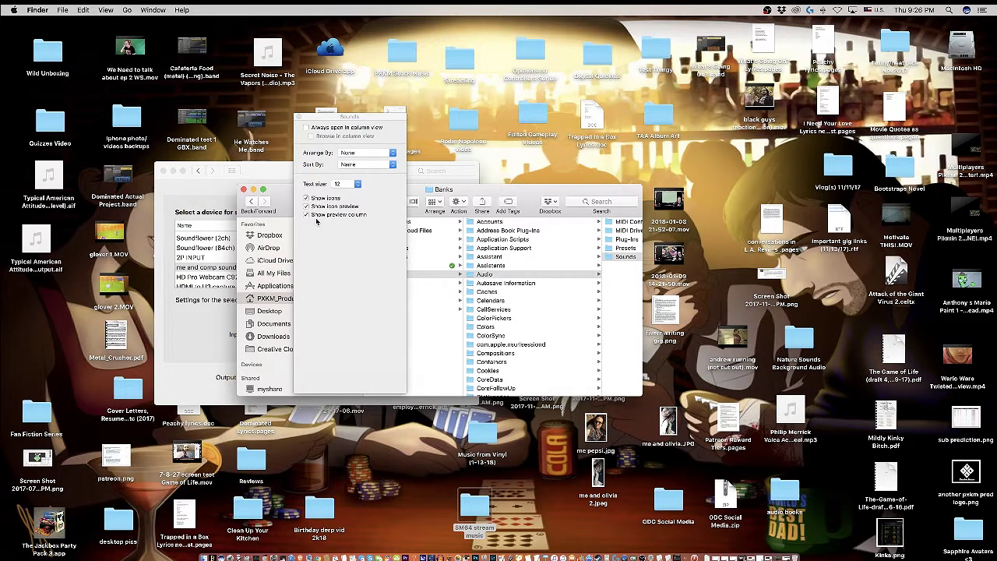
key(super+j)
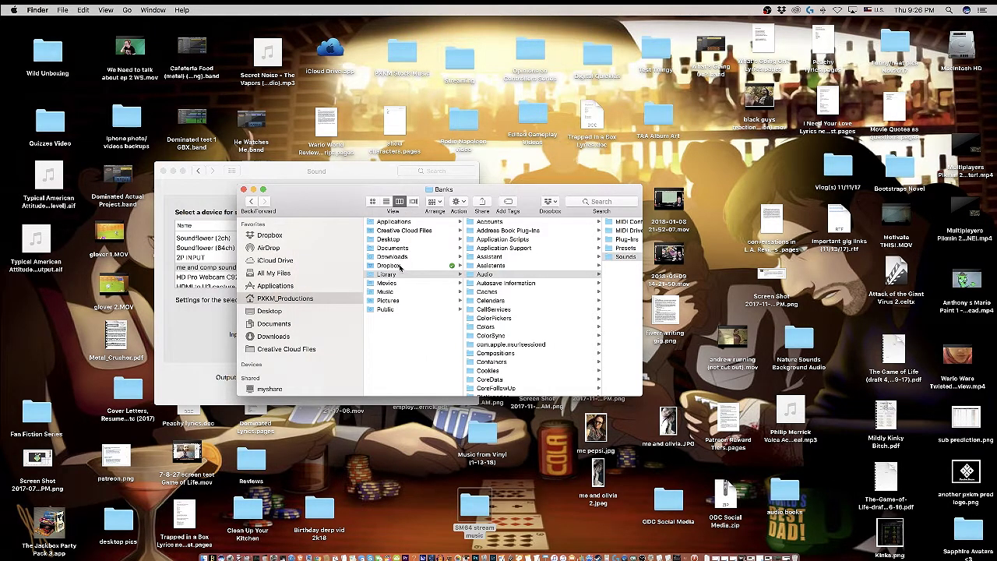
Switch back to GarageBand and look through the Apple AU instruments available for the Brass Section track's plug-in slot
click(762, 538)
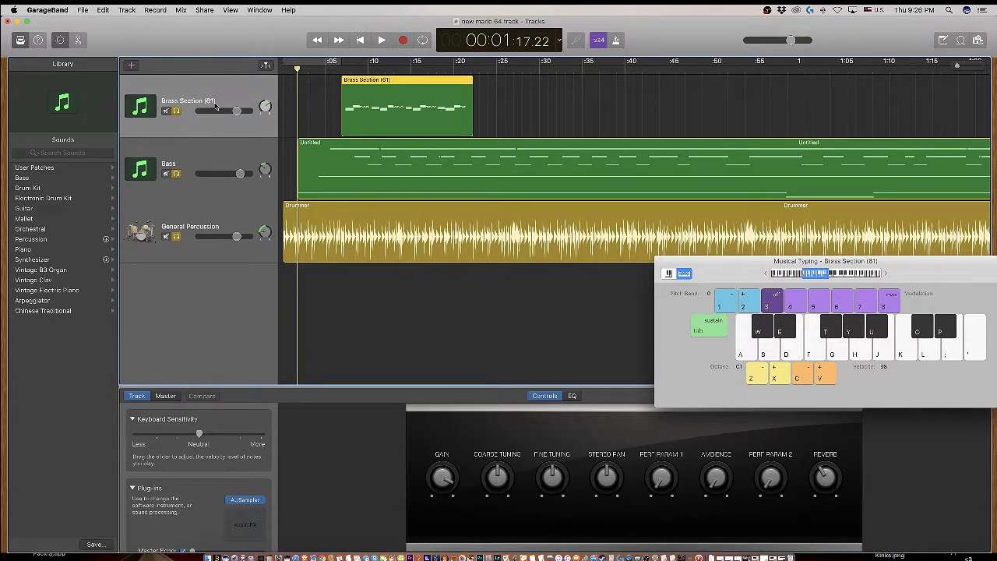
click(262, 504)
mouse_move(274, 520)
mouse_move(342, 521)
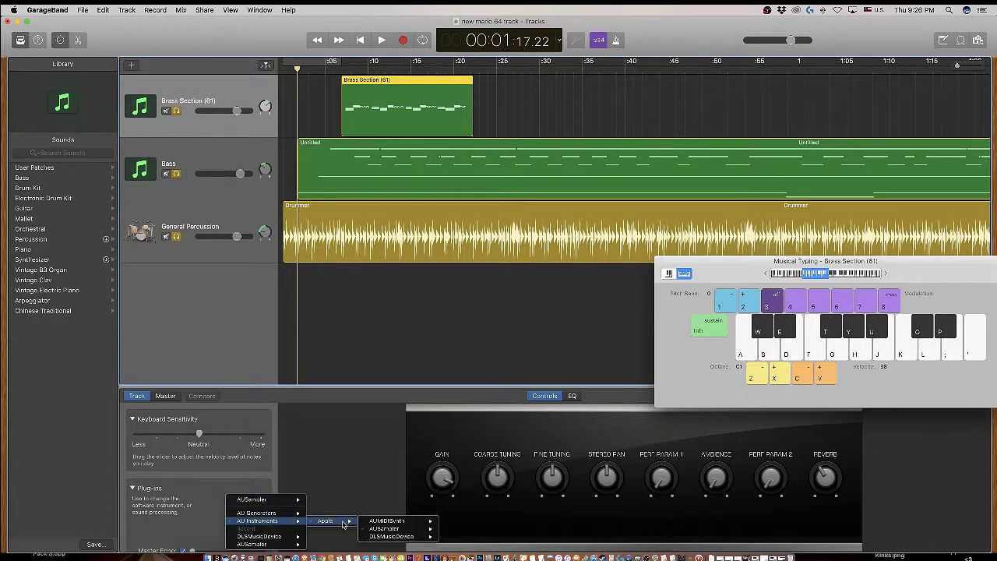
mouse_move(390, 528)
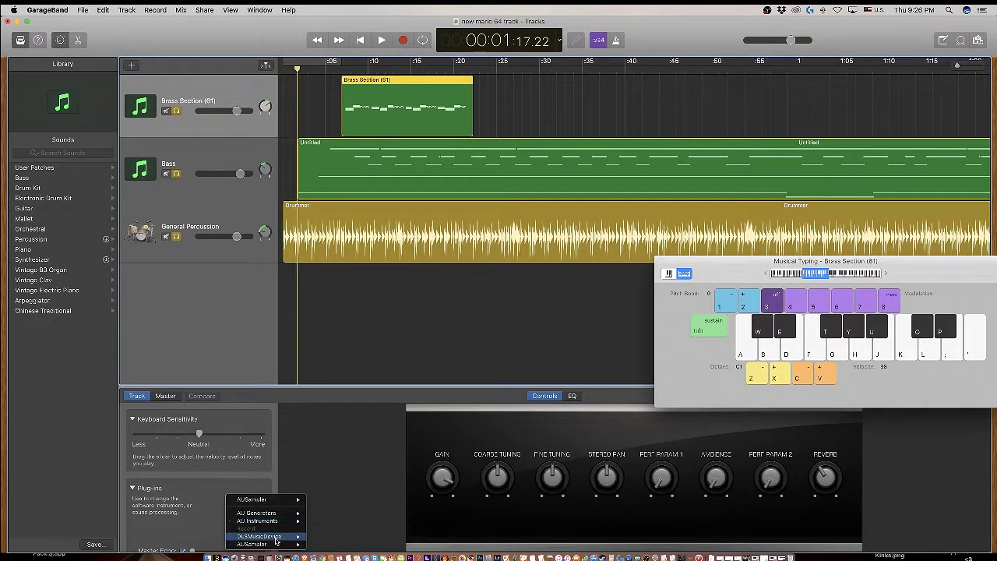
click(310, 459)
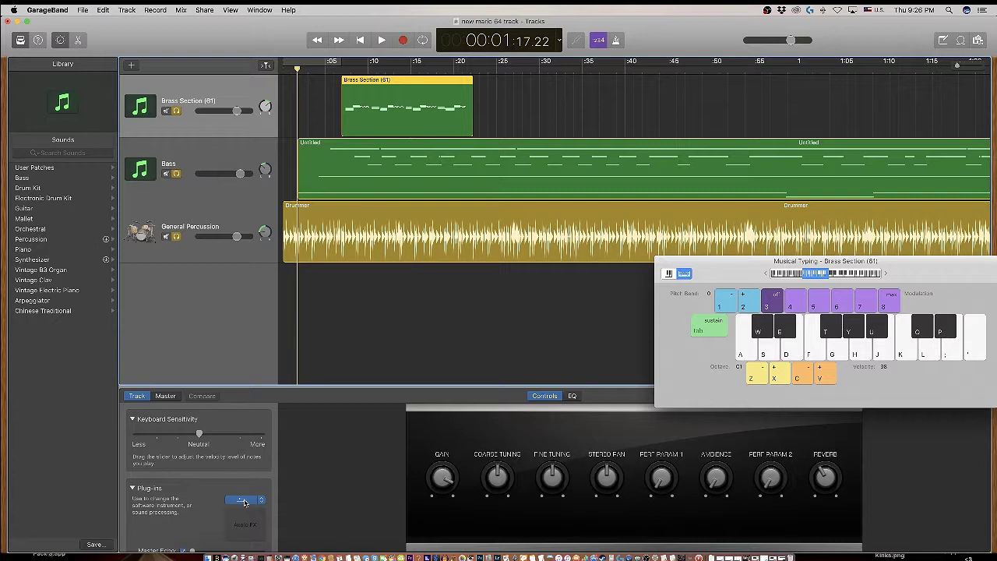
Open the Brass Section track's AUSampler and start importing an instrument from a DLS file
click(243, 503)
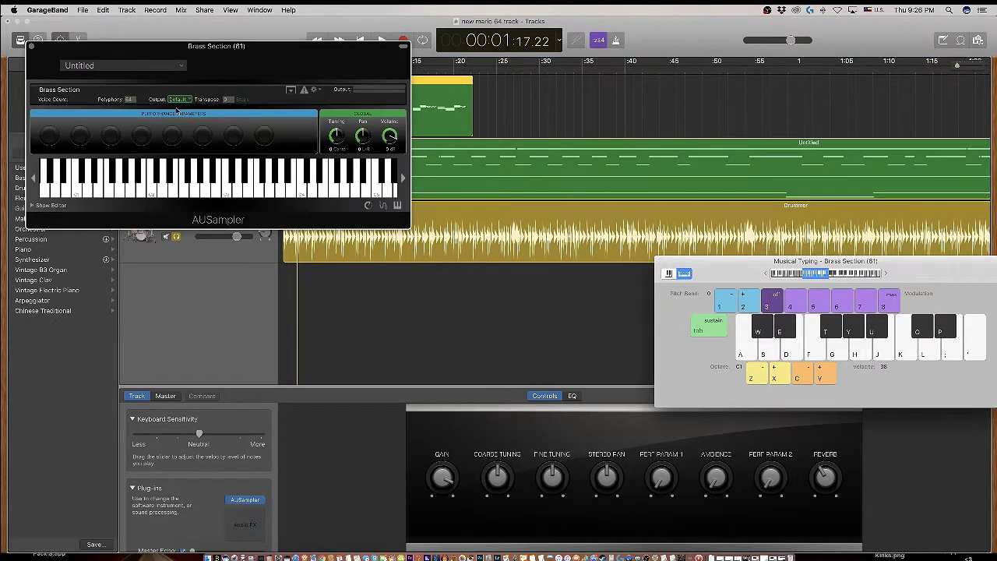
click(316, 91)
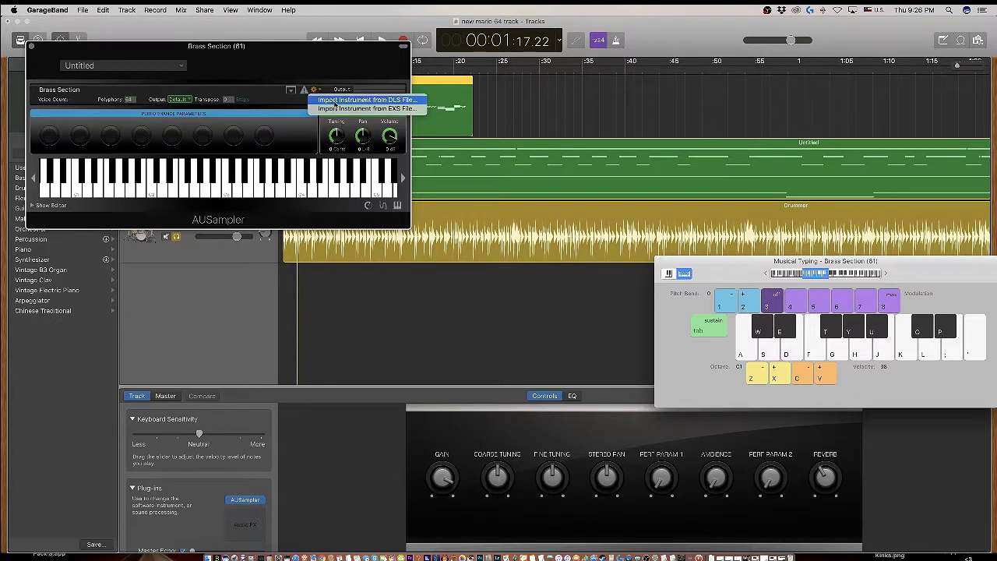
click(335, 101)
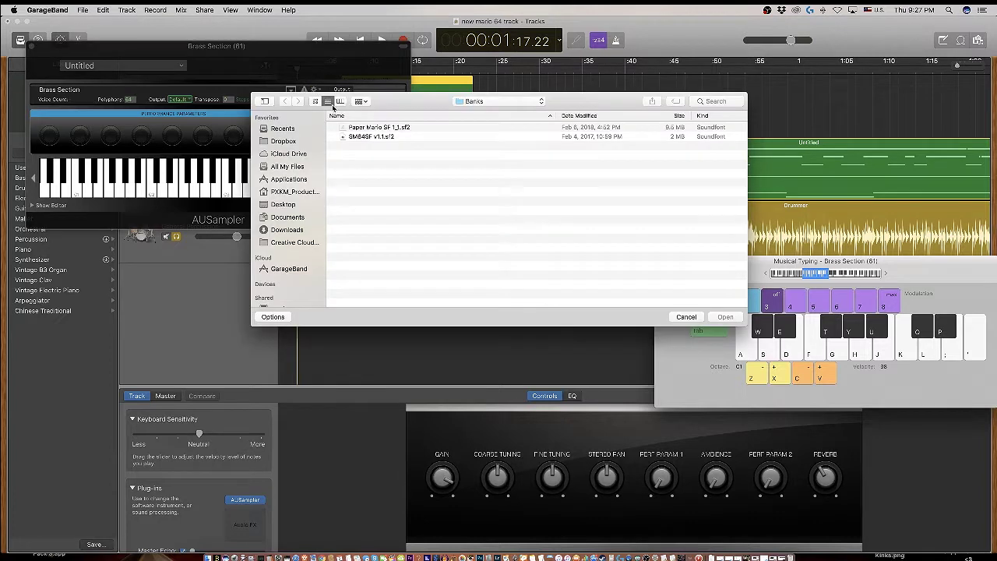
Browse the percussion and melodic bank instruments of SM64SF v1.1.sf2 in the import dialog's options, and cancel the import
click(369, 138)
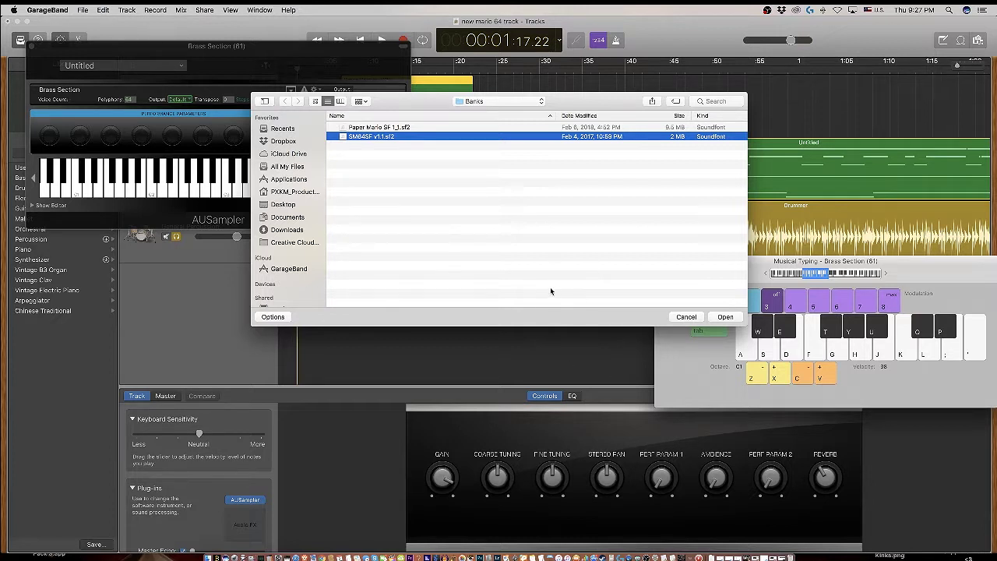
click(272, 317)
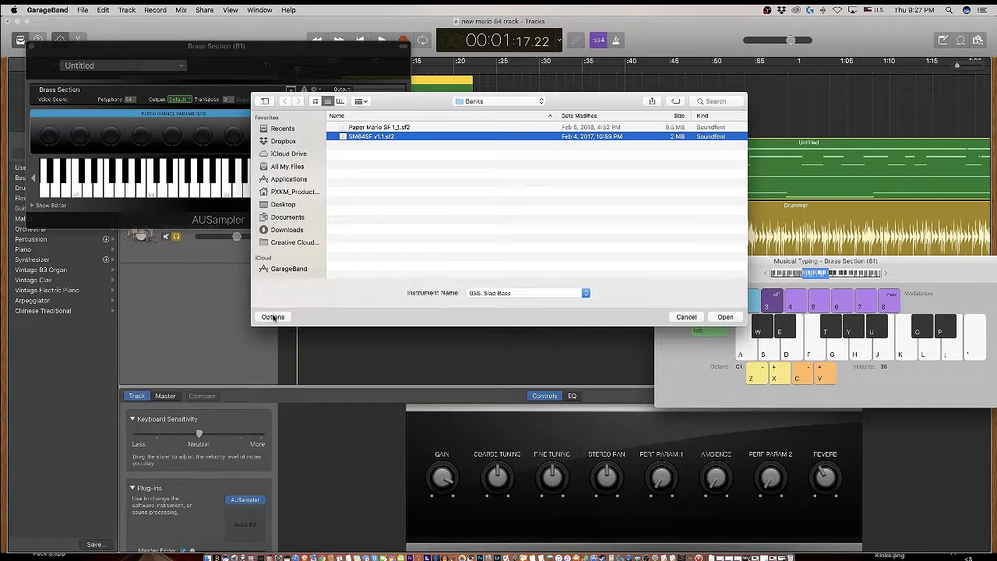
click(509, 294)
mouse_move(508, 293)
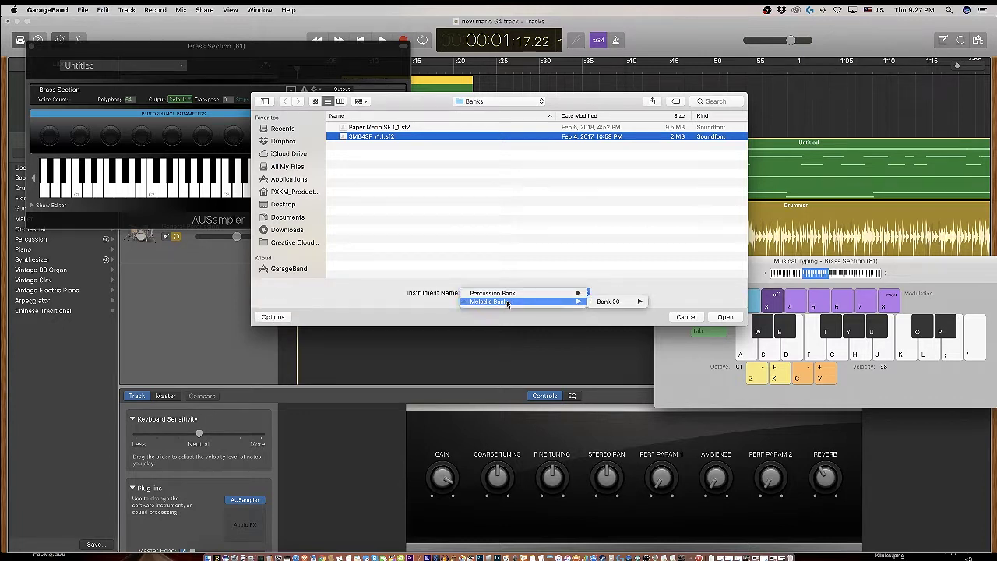
mouse_move(599, 294)
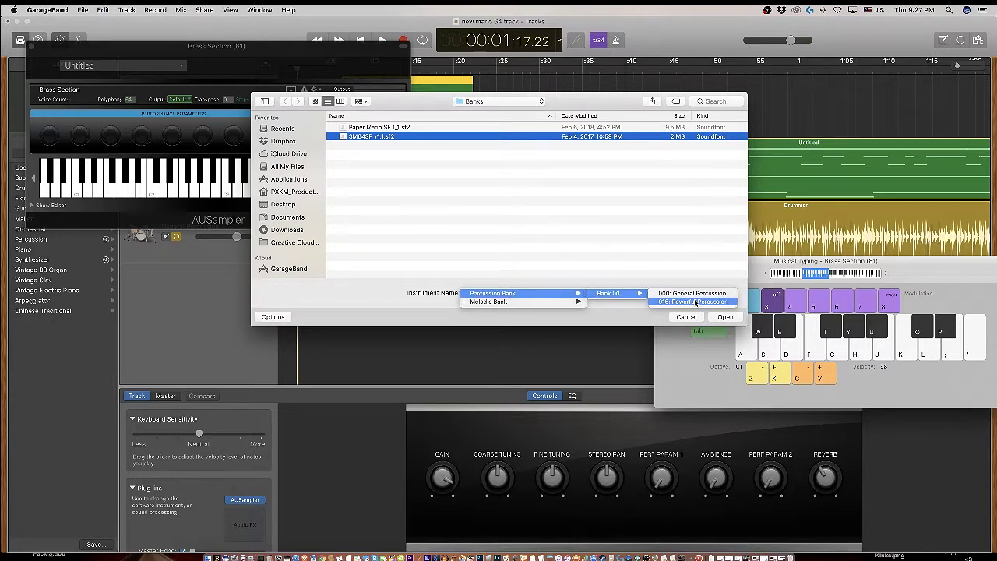
mouse_move(560, 301)
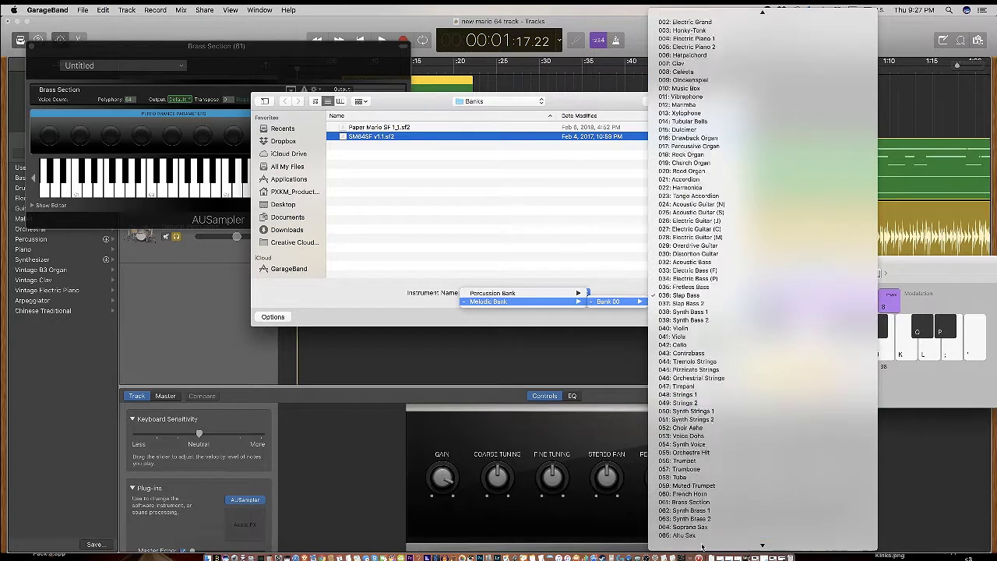
click(686, 461)
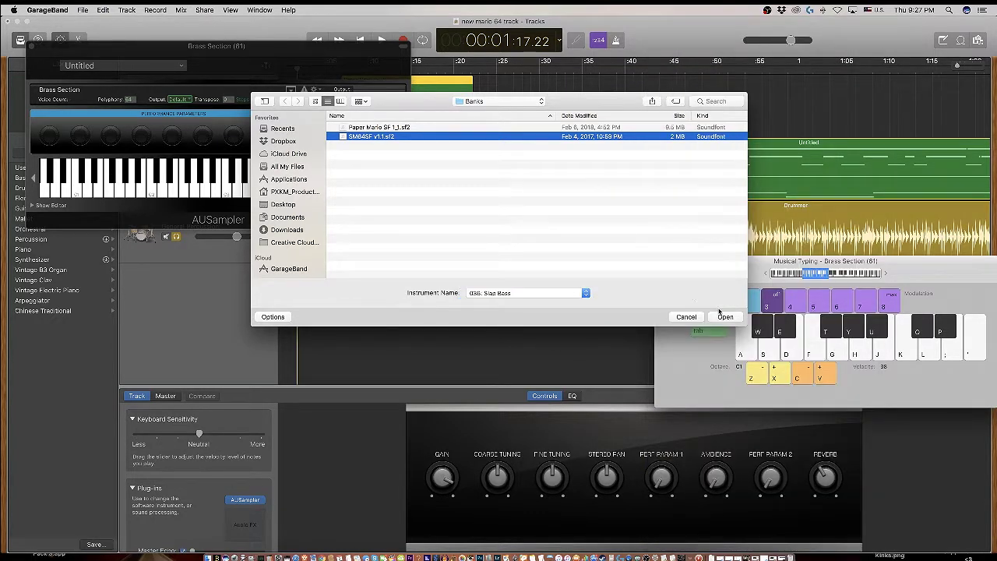
click(686, 317)
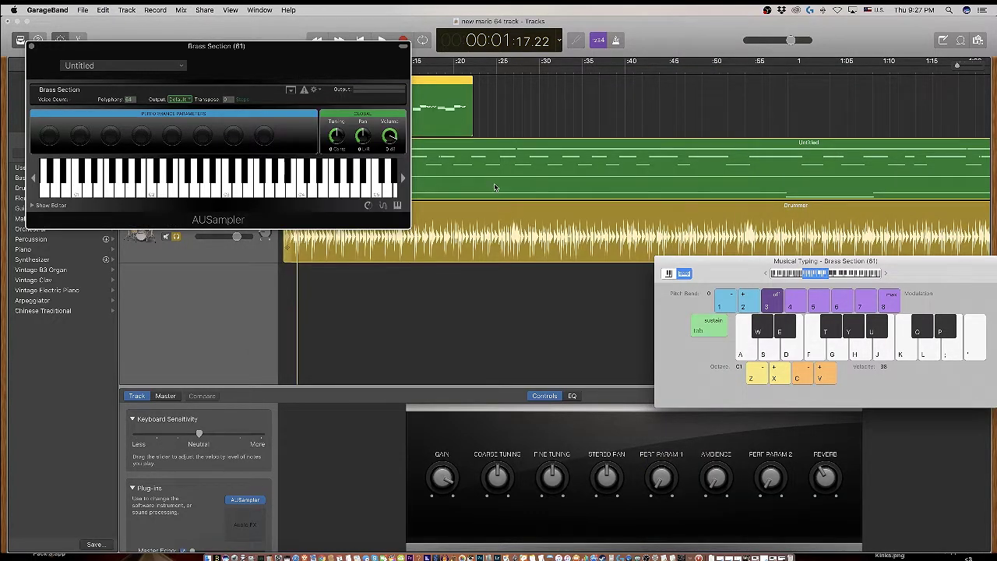
Select the General Percussion track and move its AUSampler window clear of the track headers and the Library
drag(338, 54, 285, 276)
click(219, 218)
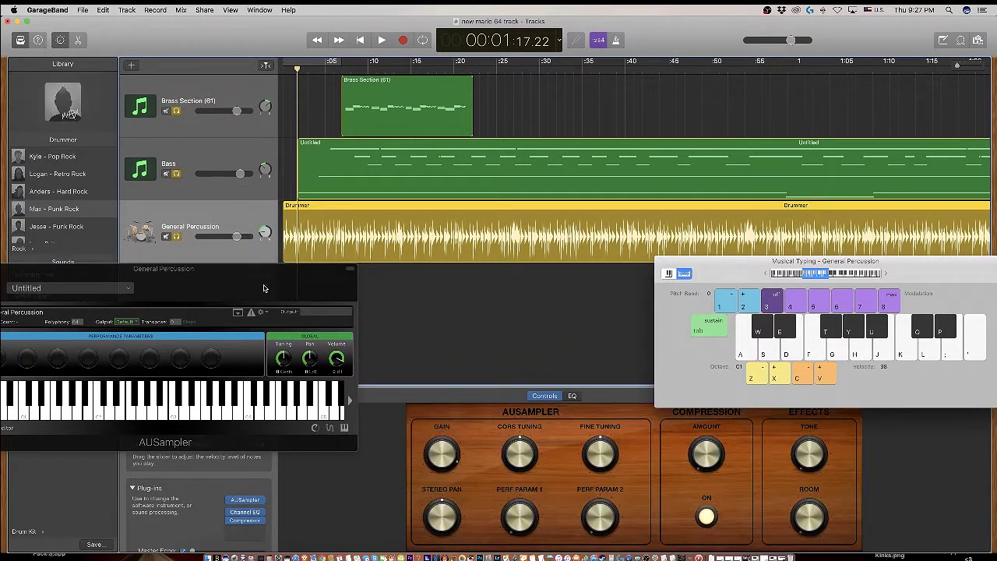
drag(267, 283, 556, 295)
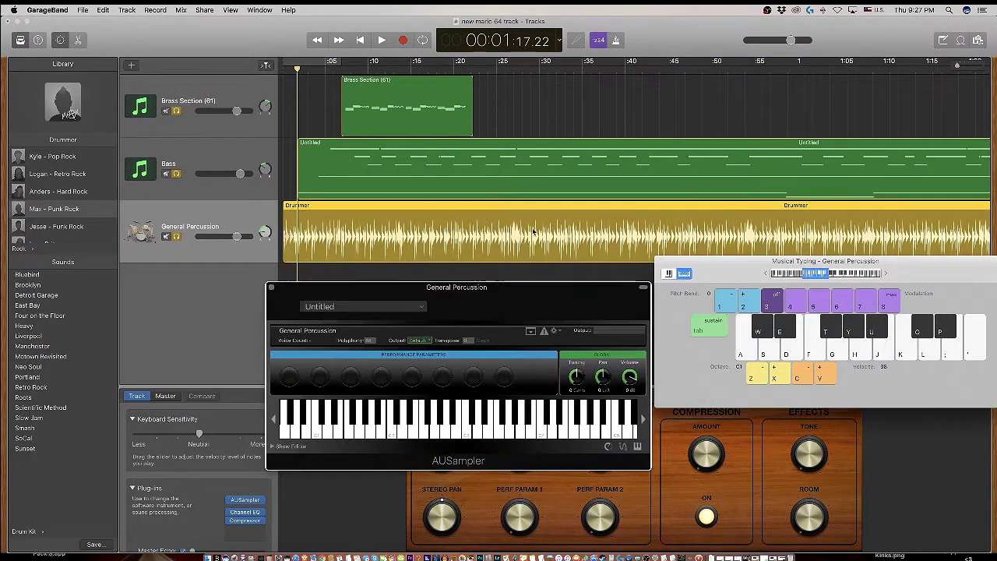
Hide the Smart Controls and show them again to reveal the General Percussion track's plug-ins
click(60, 40)
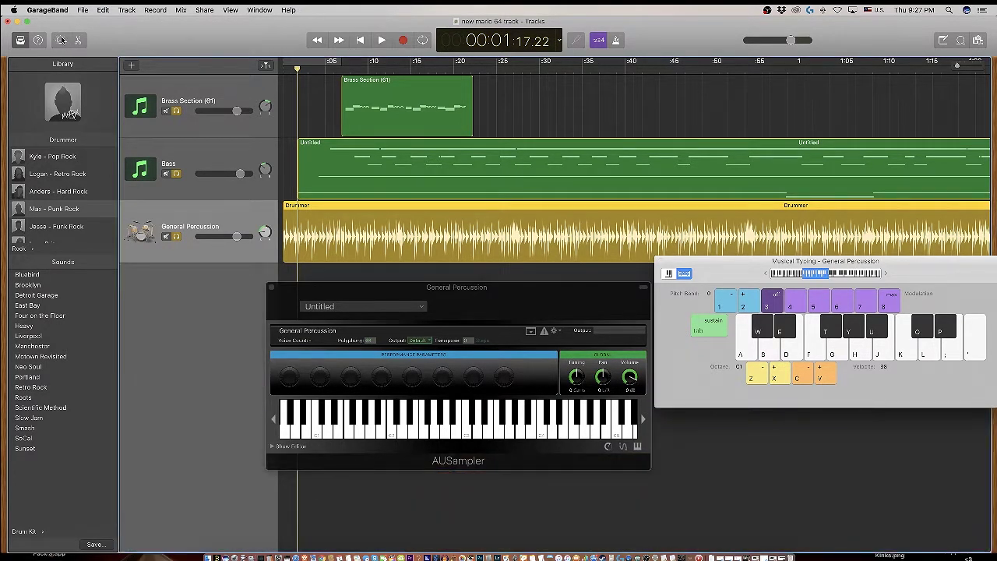
click(60, 40)
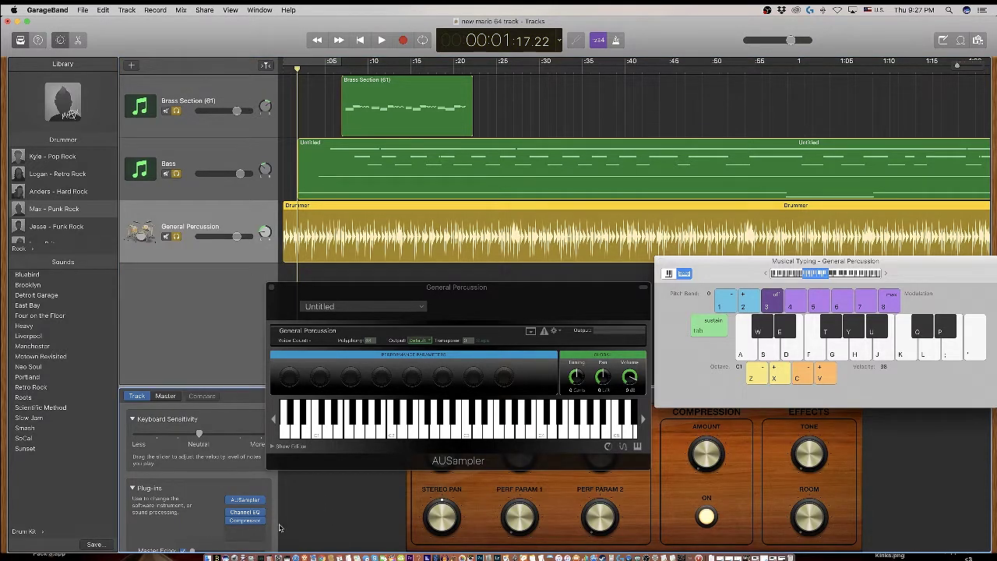
mouse_move(241, 499)
Turn off solo on the Bass and Brass Section tracks and play back the General Percussion track on its own
click(176, 173)
click(176, 111)
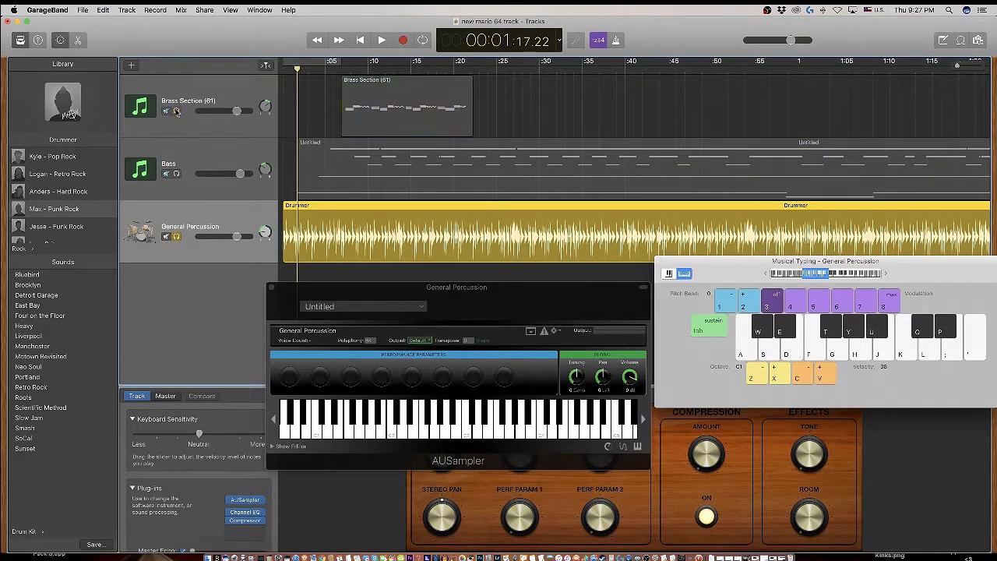
key(space)
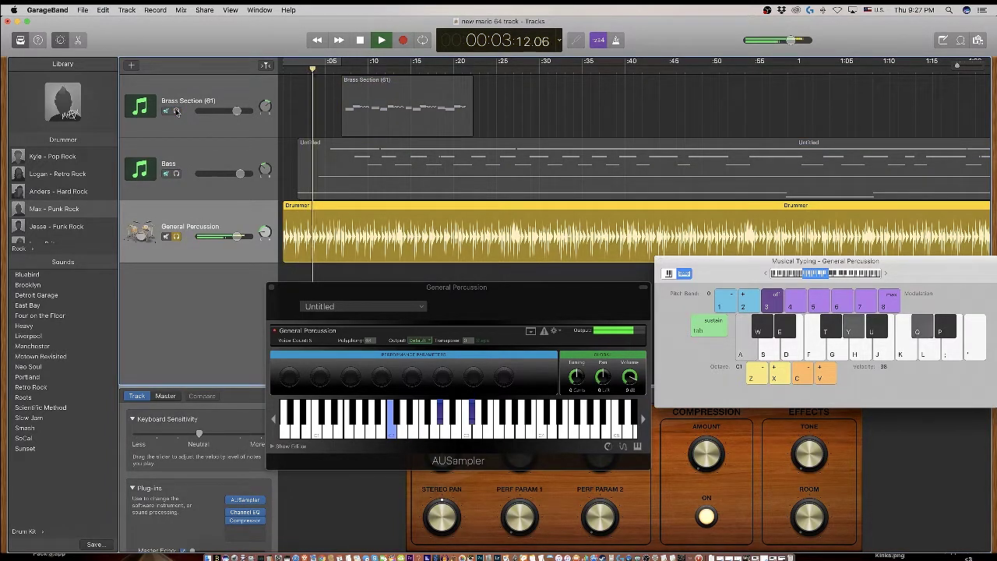
key(space)
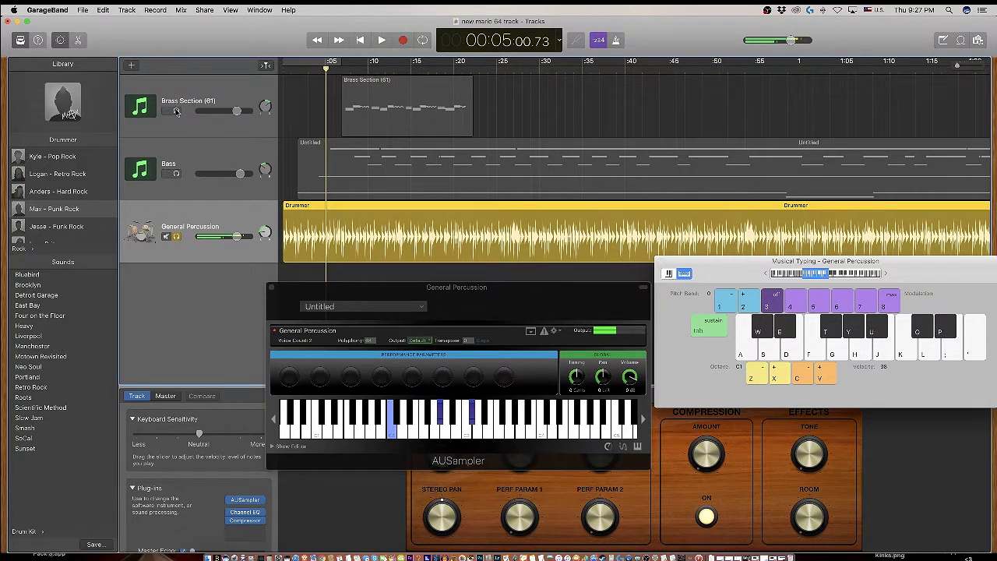
key(space)
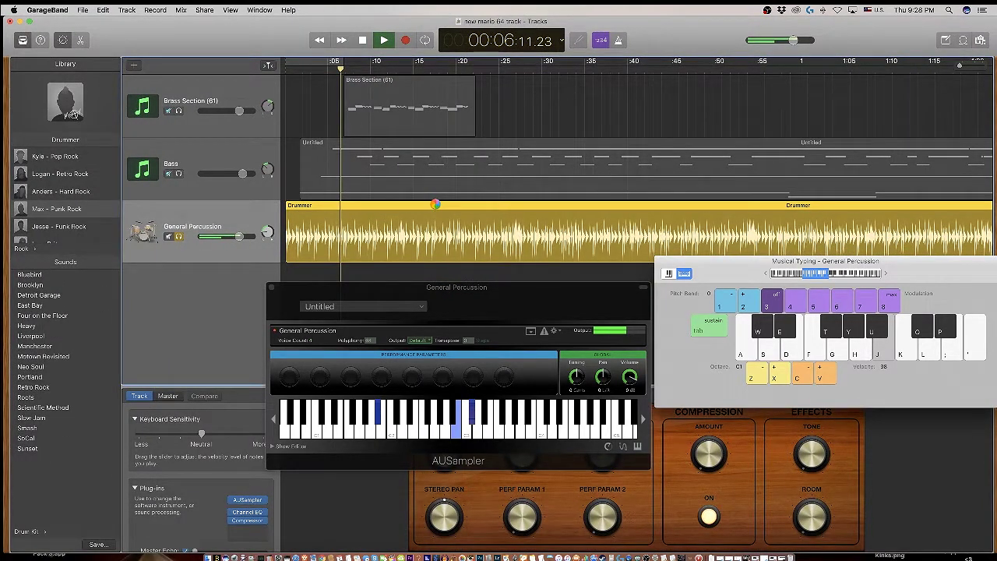
mouse_move(285, 525)
mouse_move(263, 503)
Create a new Software Instrument track
click(126, 10)
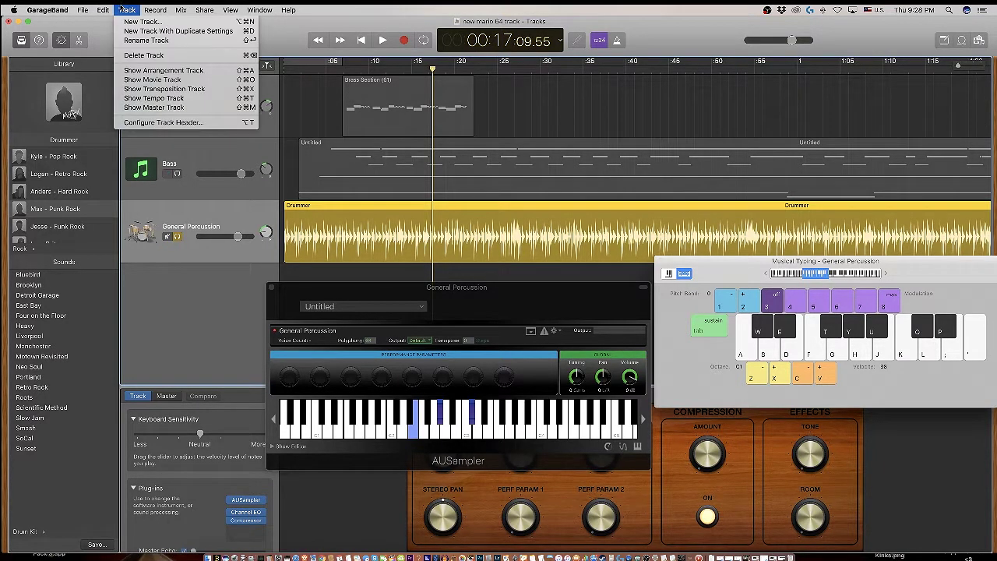
click(142, 23)
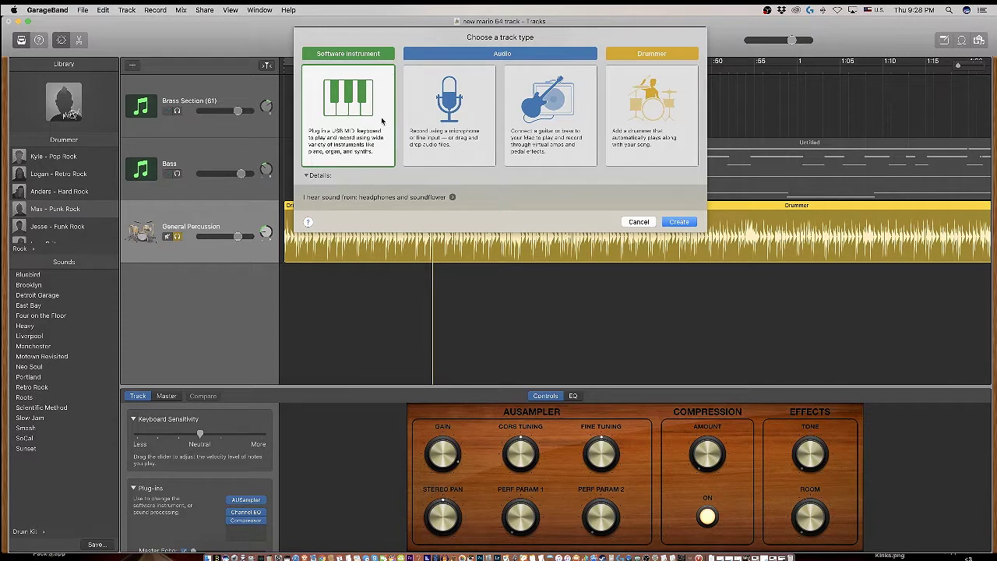
click(679, 222)
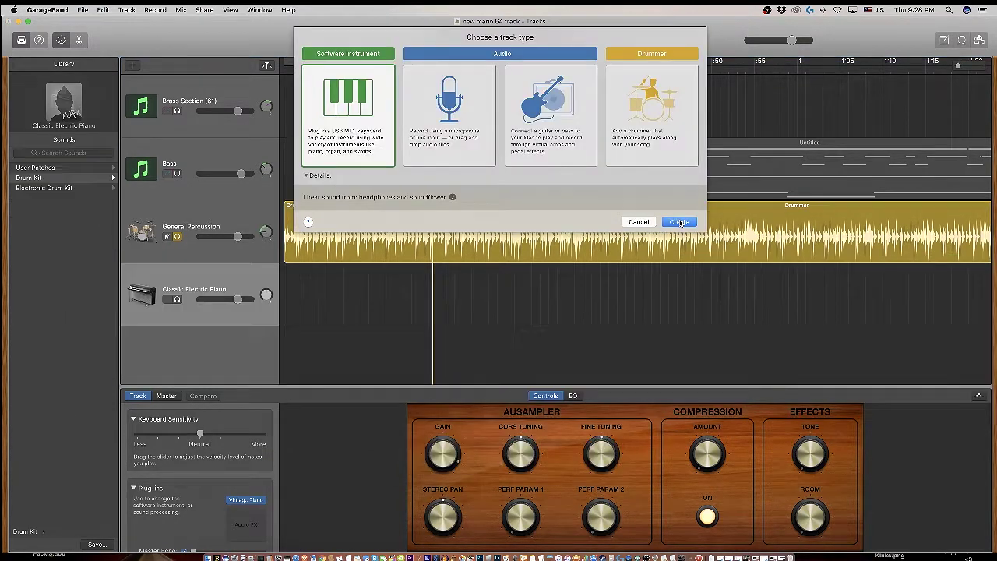
click(678, 222)
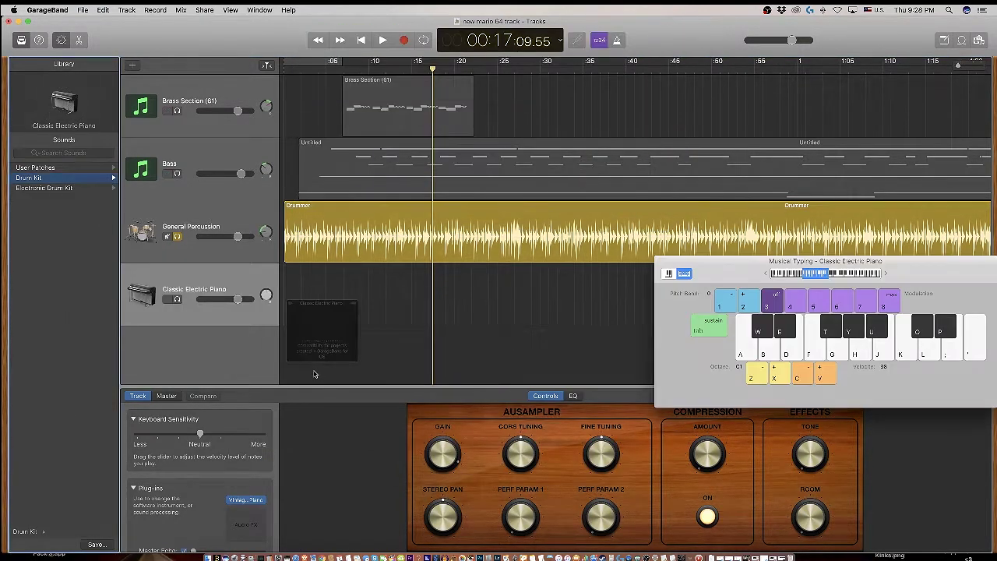
Replace the Classic Electric Piano track's instrument plug-in with Apple's DLSMusicDevice in stereo
click(257, 499)
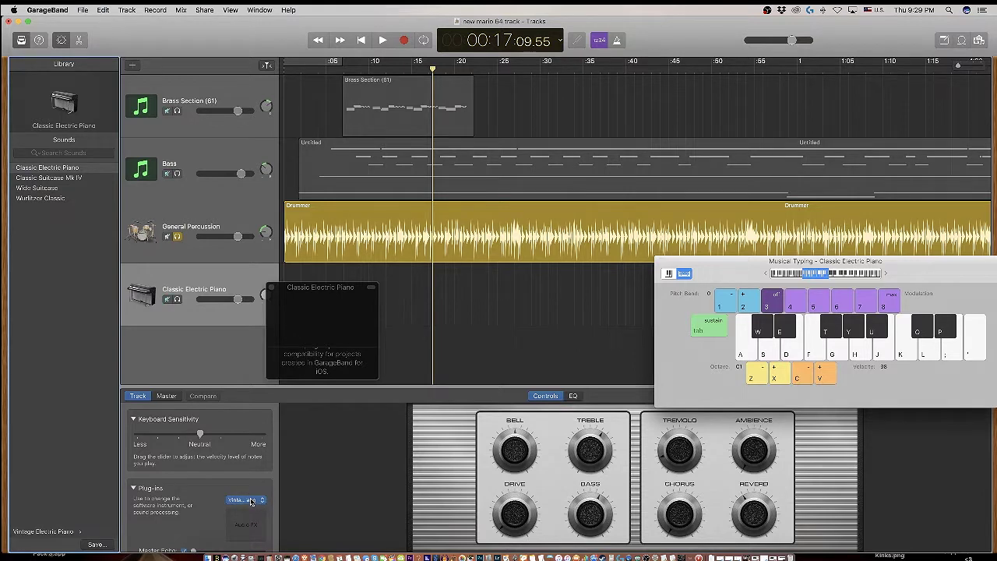
click(259, 500)
mouse_move(258, 507)
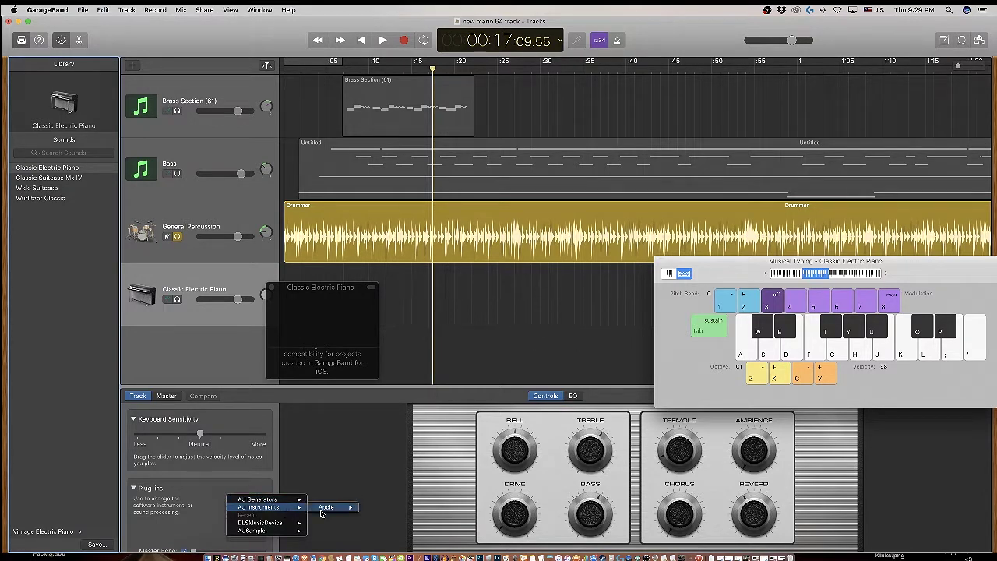
mouse_move(326, 507)
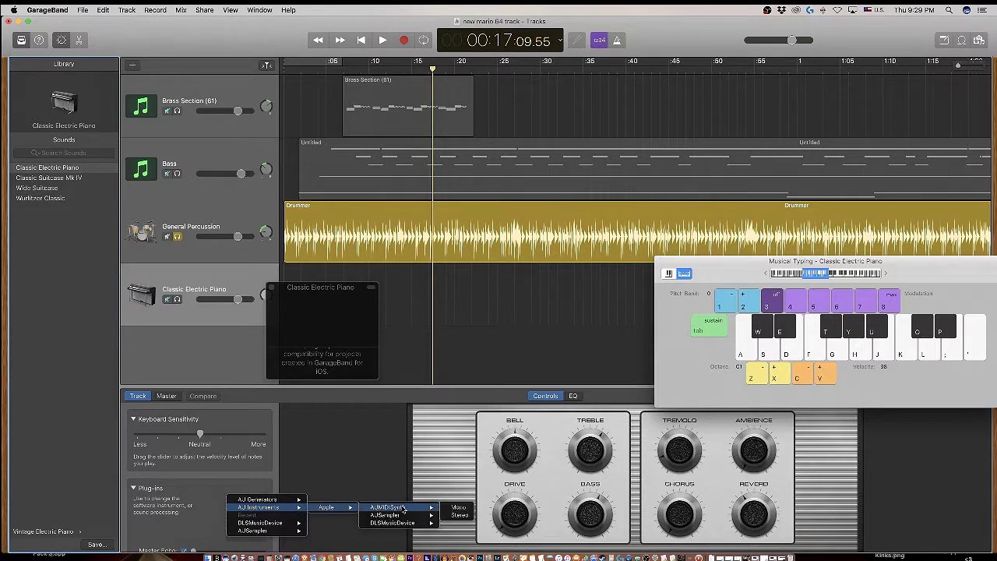
mouse_move(405, 524)
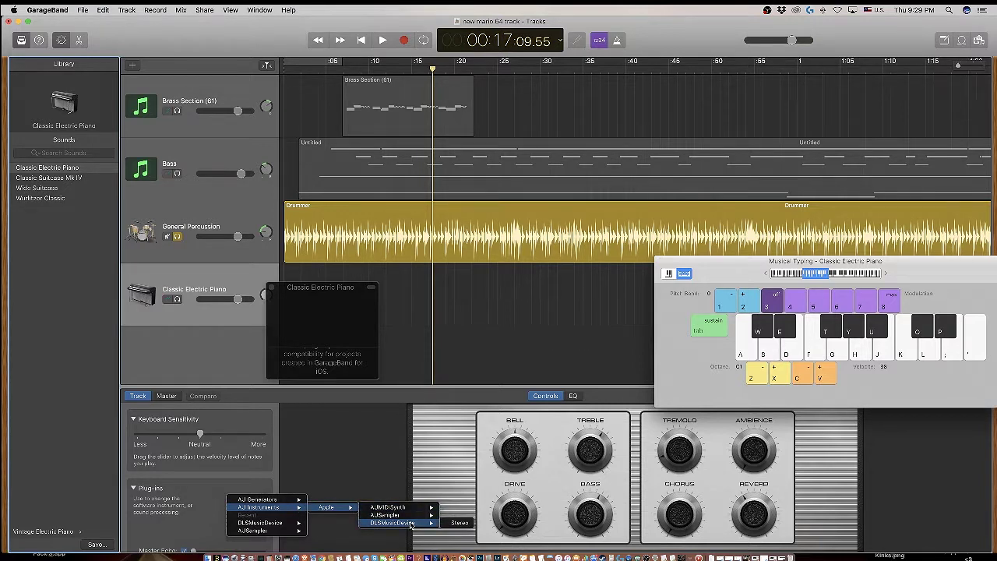
click(461, 523)
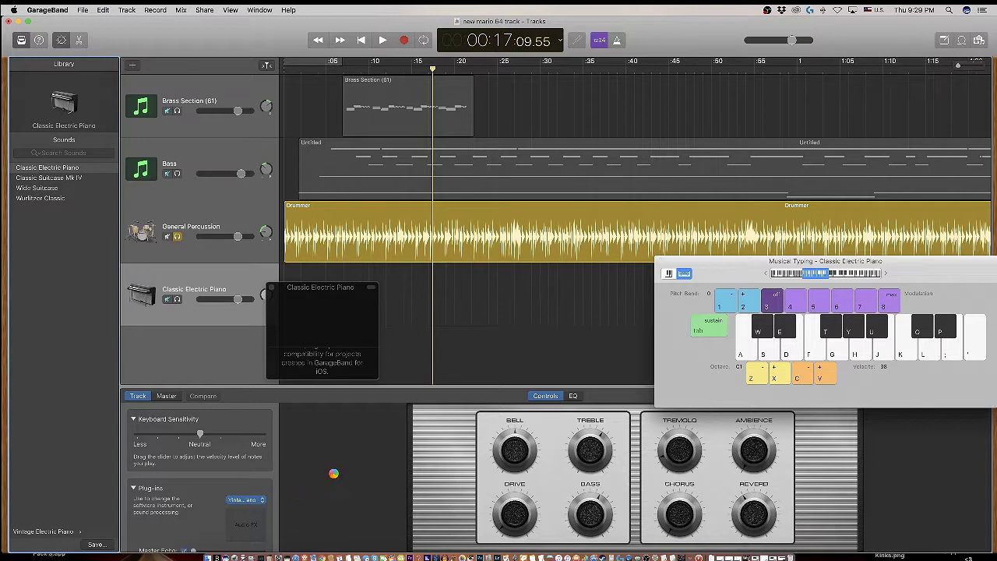
View the sound banks available in the new track's DLSMusicDevice and close the plug-in window
click(136, 98)
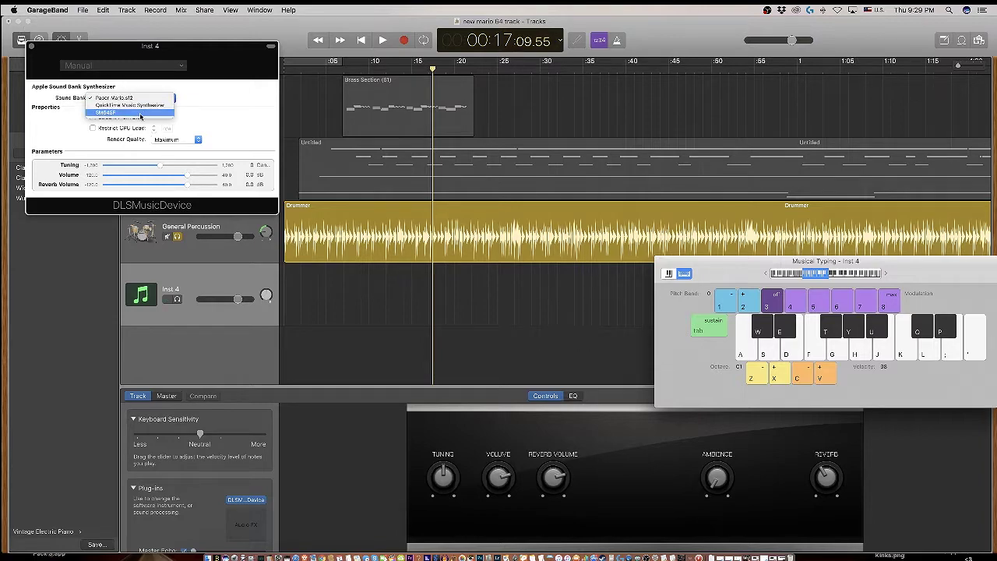
click(32, 46)
click(32, 46)
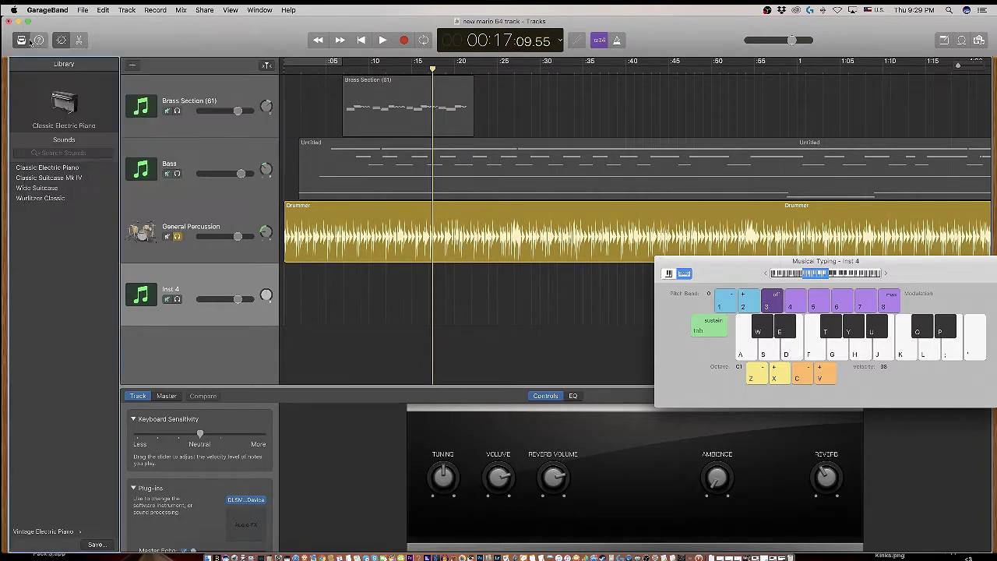
Switch to Finder and look inside the DLSMusicDevice folder under Audio > Presets > Apple in the user's Library
click(18, 22)
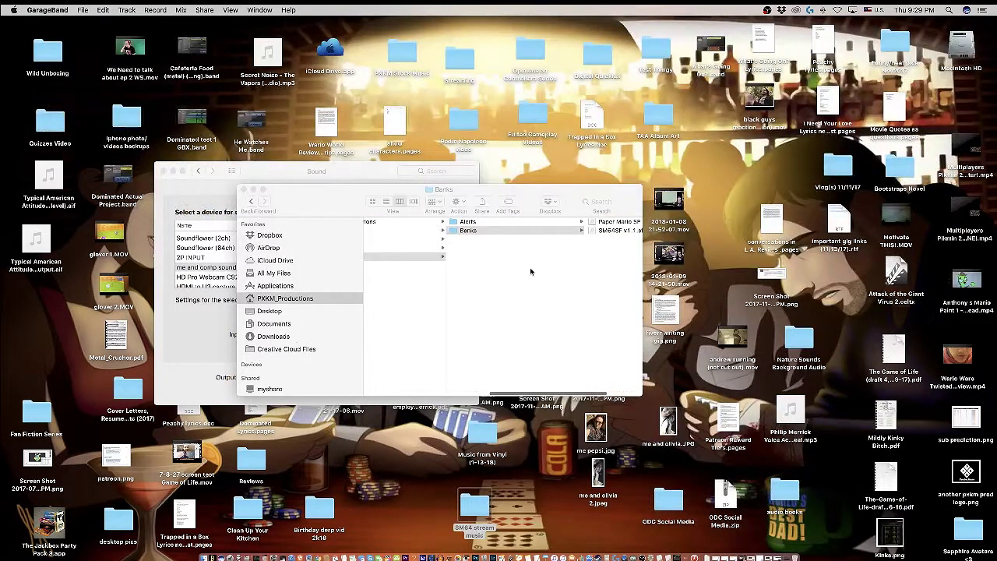
click(526, 270)
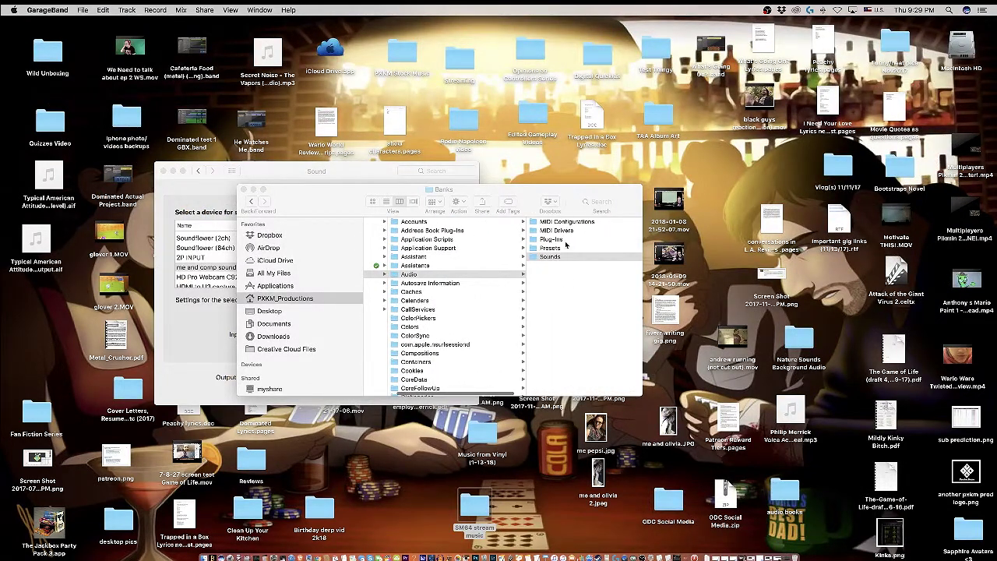
click(559, 241)
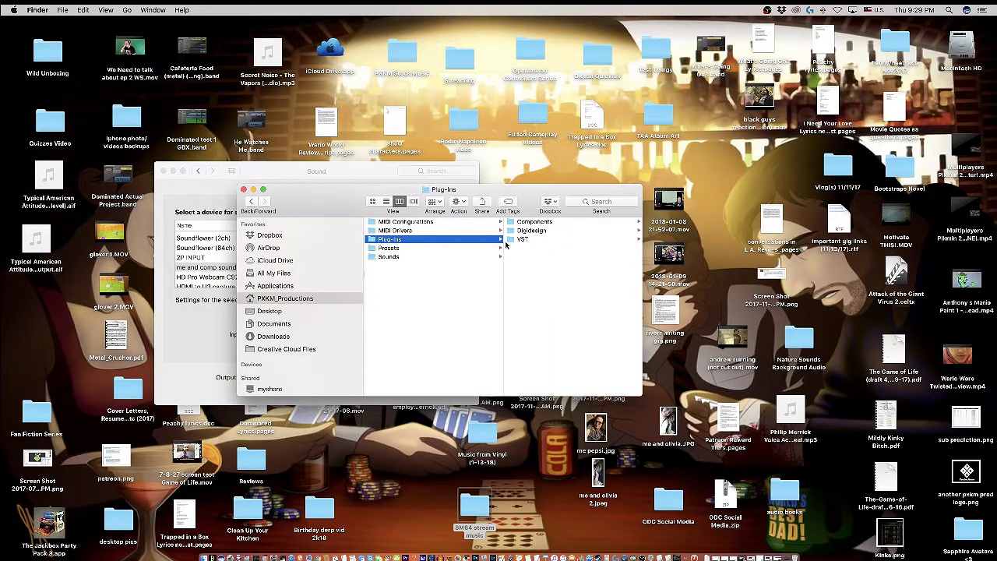
click(425, 248)
click(545, 222)
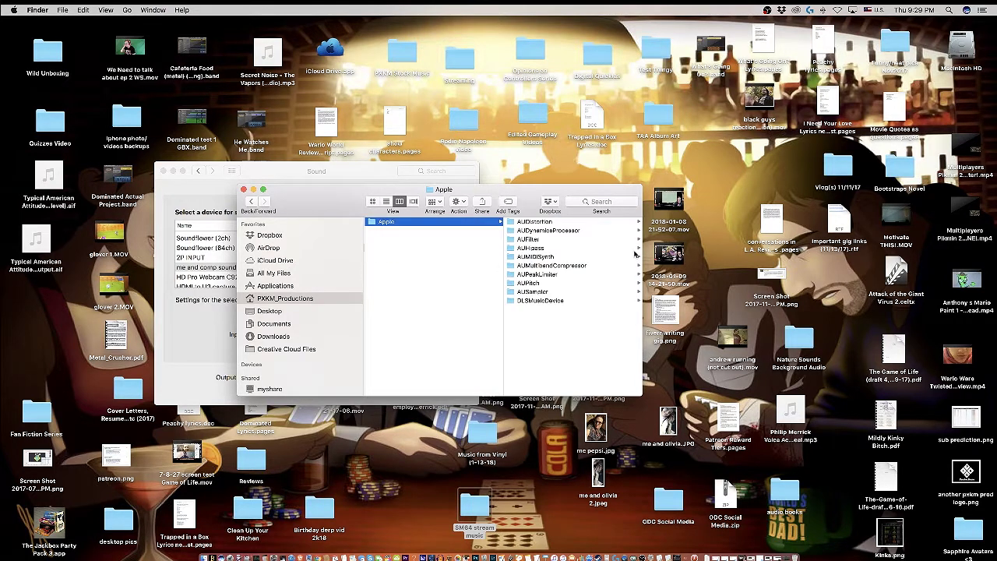
click(517, 302)
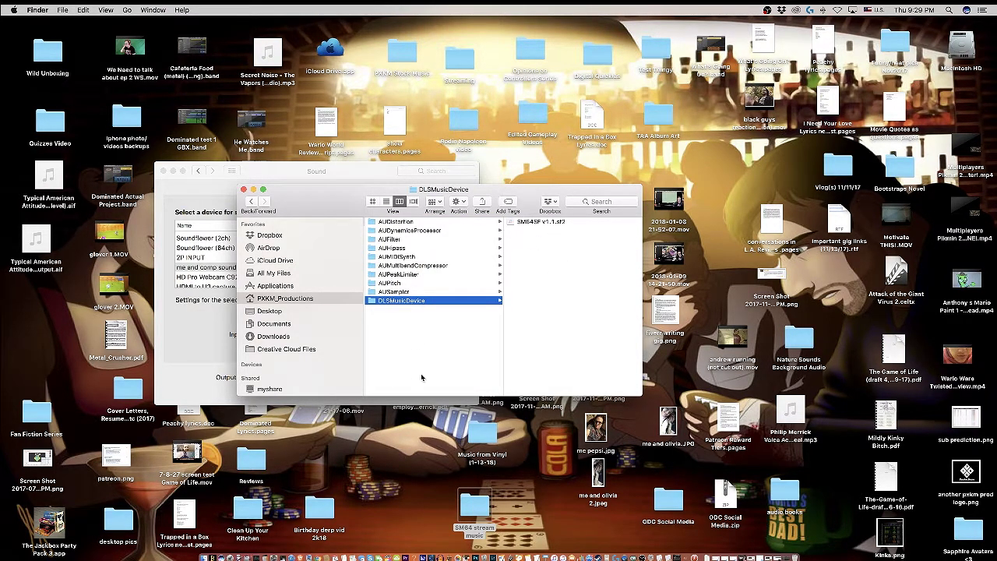
scroll(439, 242, left, 1)
scroll(437, 240, left, 5)
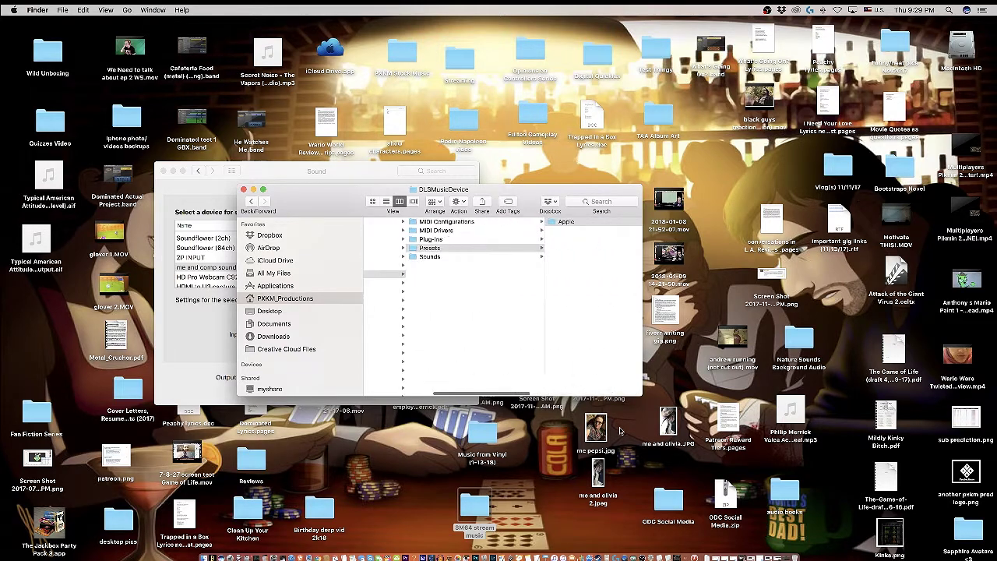
Switch back to GarageBand, recheck the sound bank choices in the Inst 4 track's DLSMusicDevice, and close its window
click(782, 543)
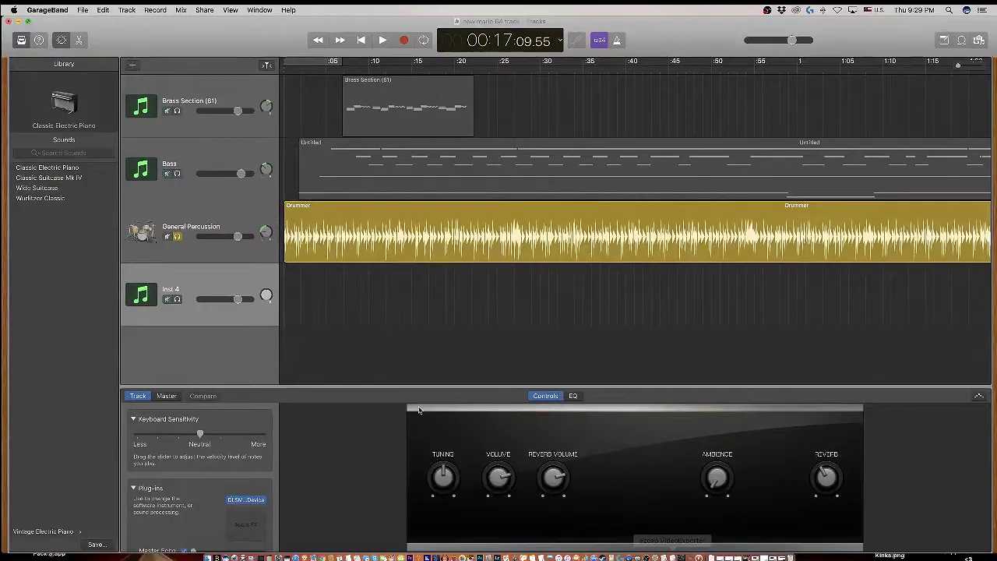
click(246, 499)
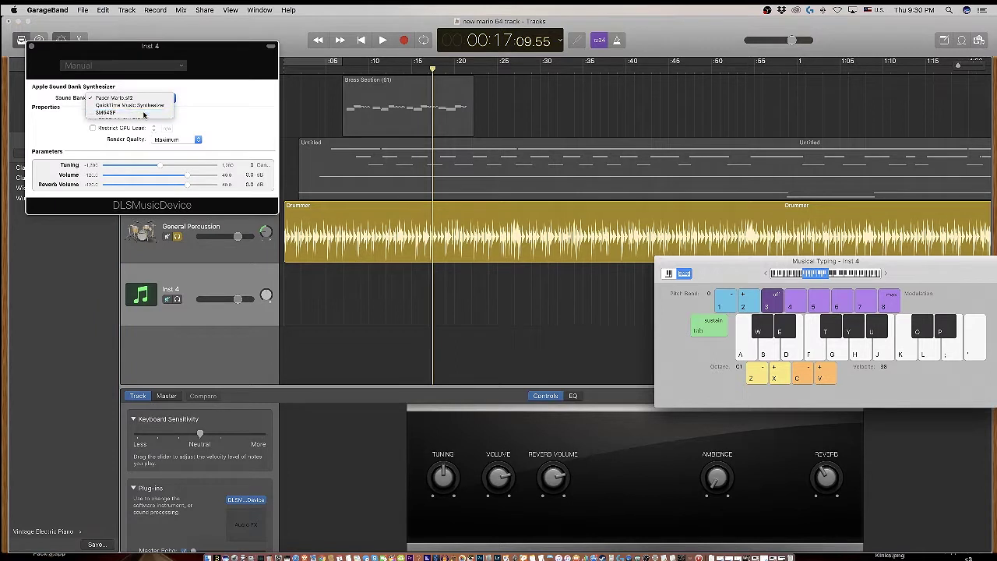
click(31, 47)
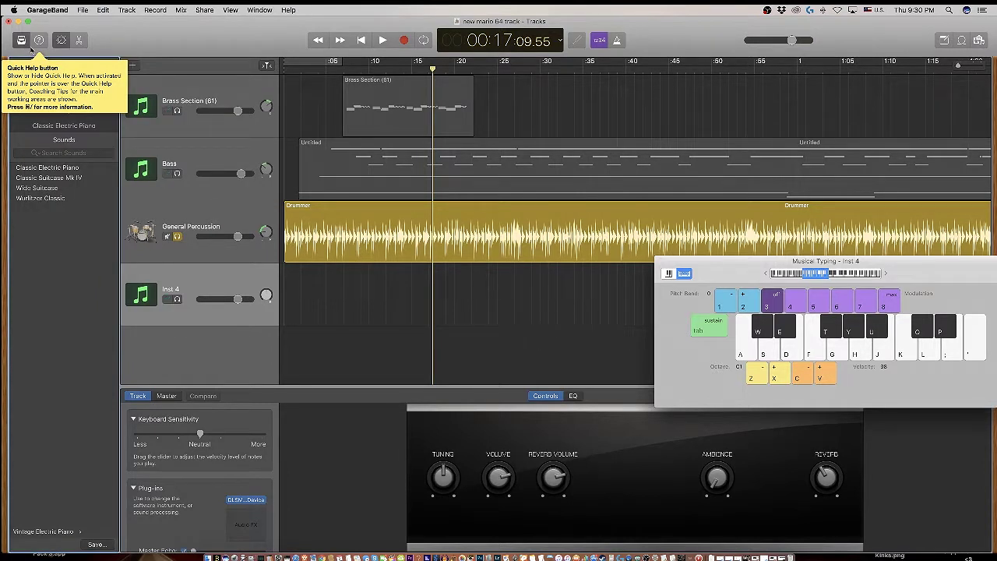
Turn off solo on the General Percussion track and play test notes on the Inst 4 track with Musical Typing
key(h)
key(j)
key(j)
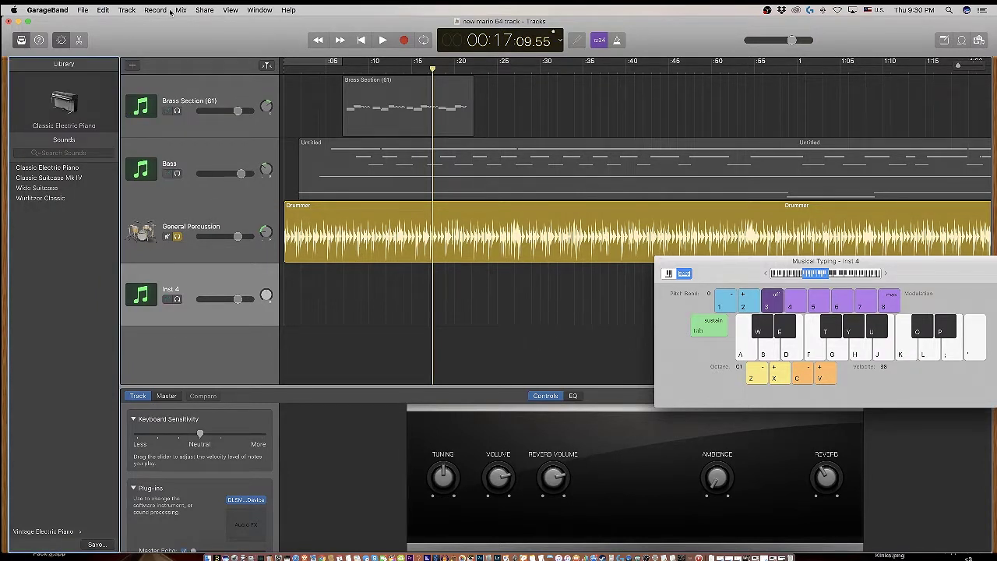
click(177, 236)
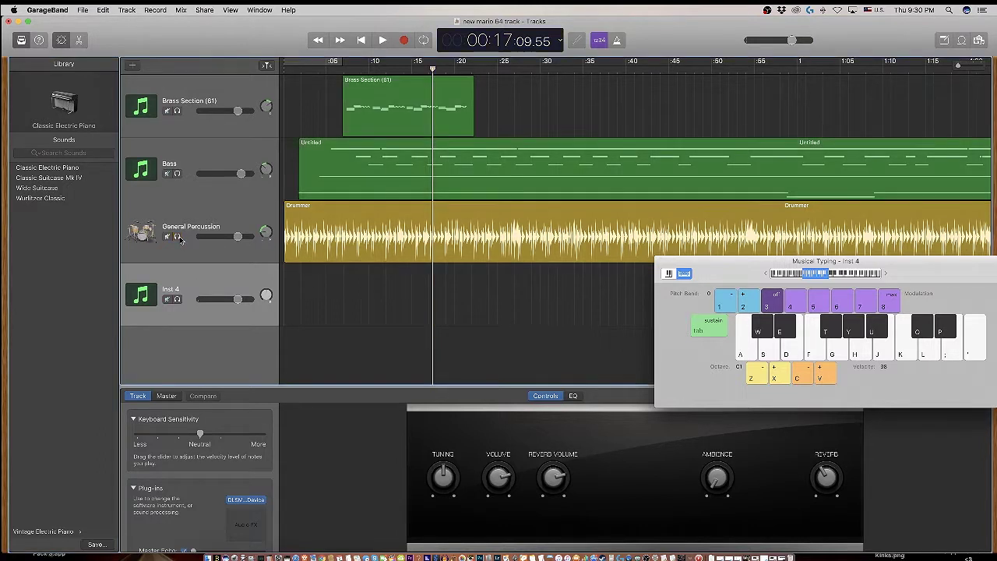
key(j)
key(l)
key(h)
key(k)
key(g)
key(j)
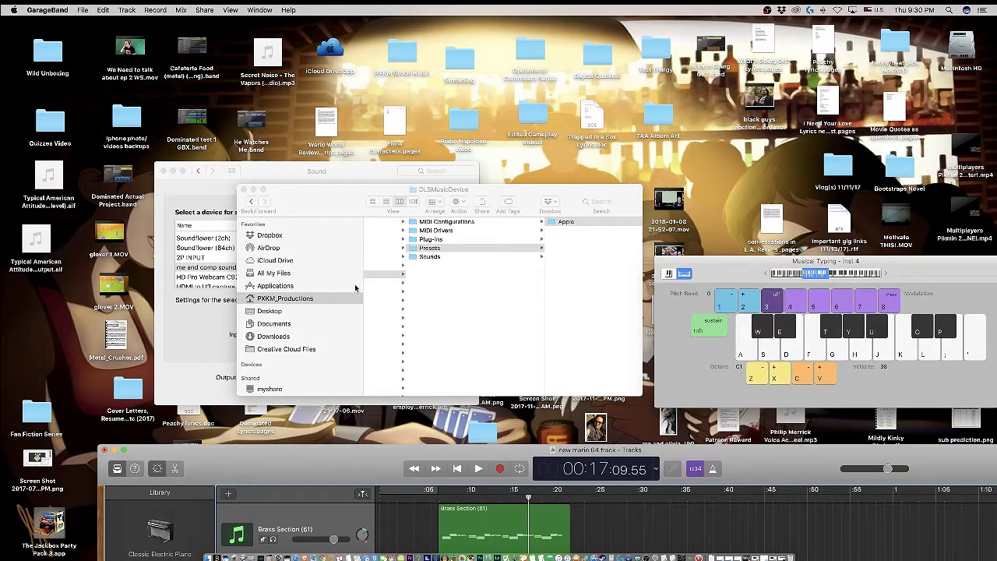
Switch to Finder and browse the Presets and Sounds folders under Library > Audio in the home folder, ending in Sounds
click(320, 300)
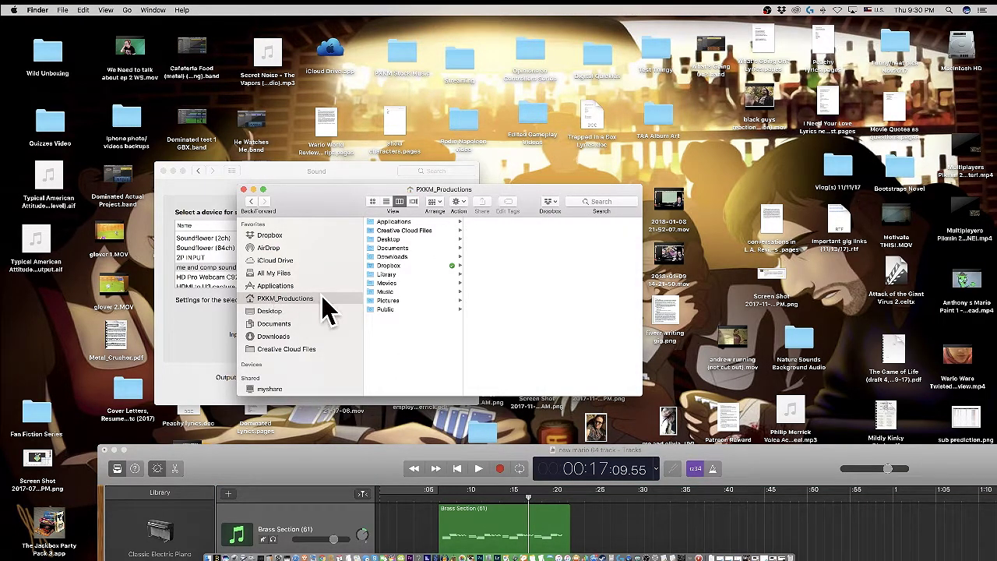
click(388, 275)
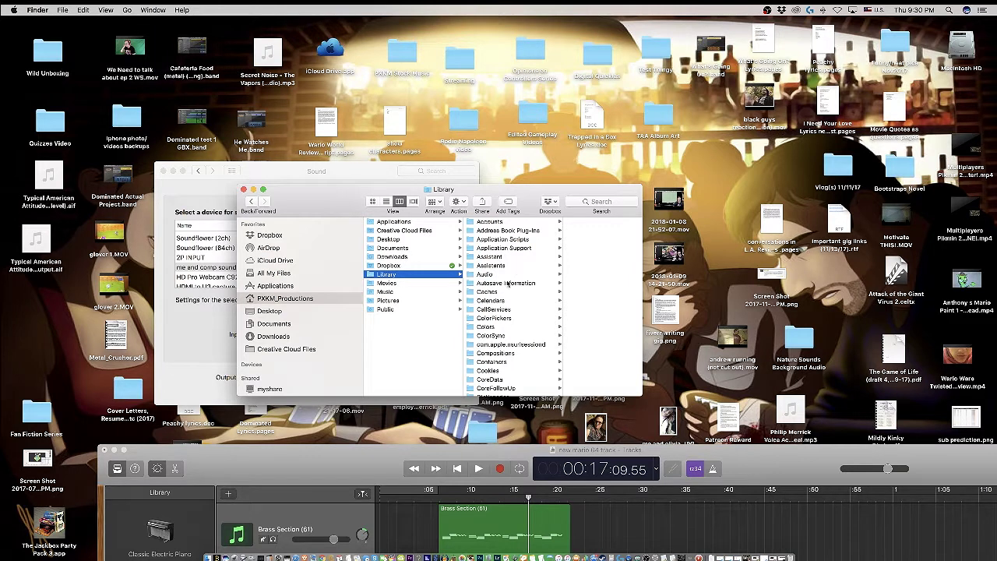
click(508, 274)
click(583, 257)
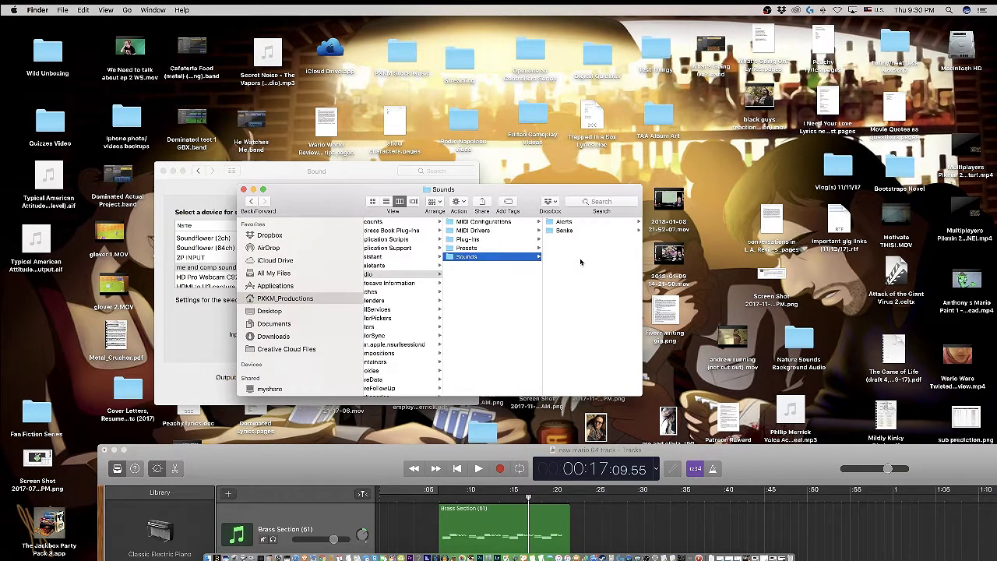
click(489, 248)
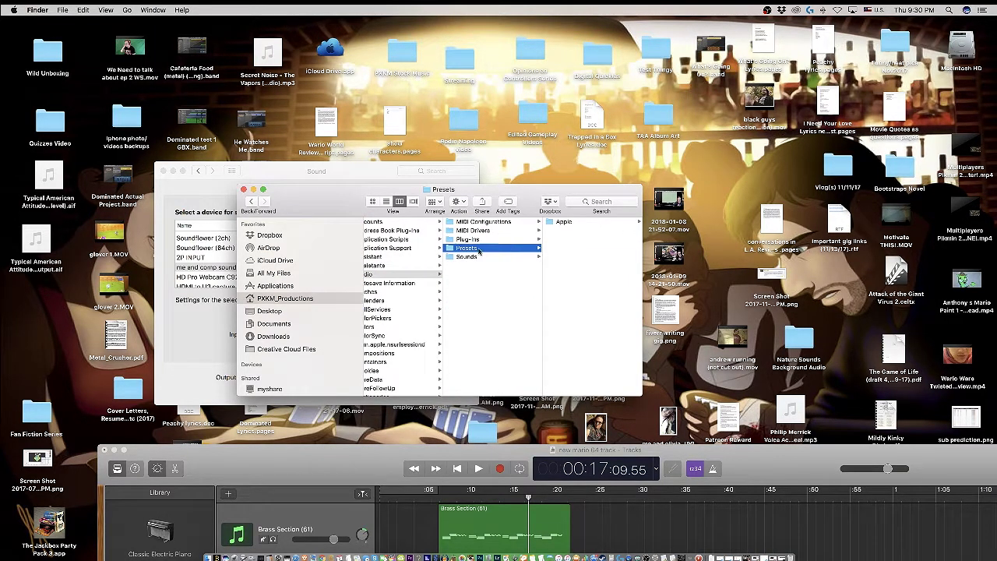
click(481, 257)
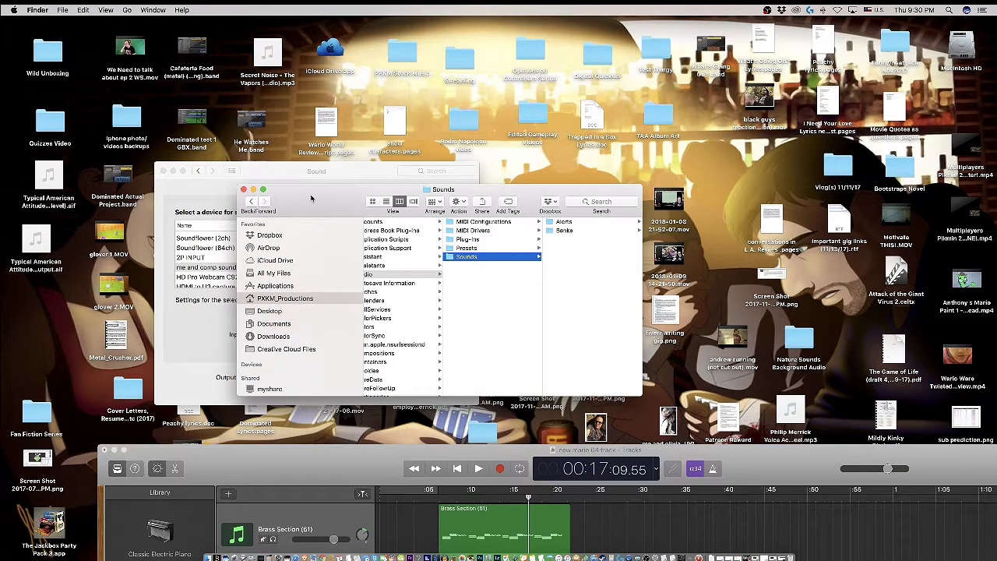
Rearrange the GarageBand project and Finder windows so the tracks and the Sounds folder can be seen together
drag(336, 465, 246, 29)
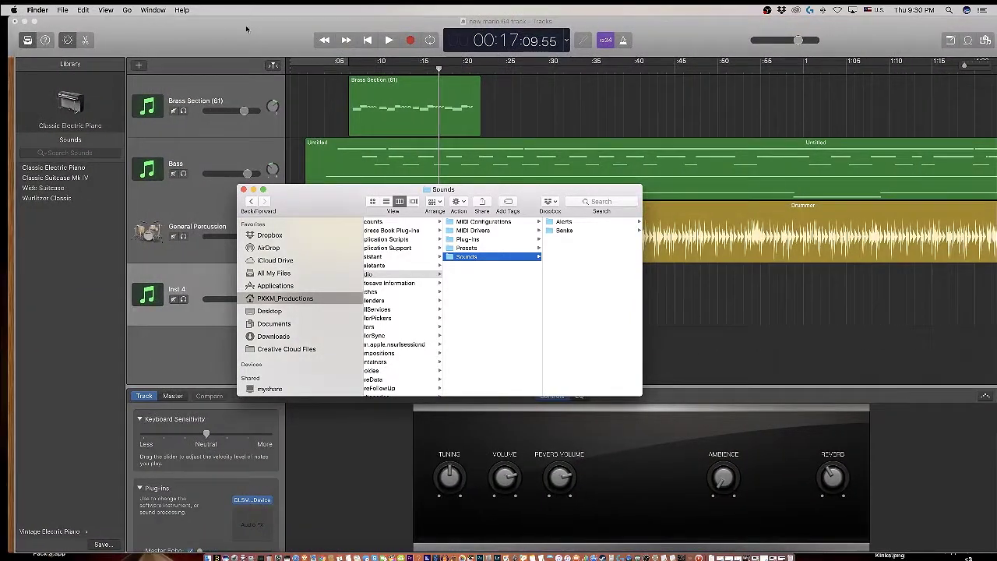
drag(343, 198, 595, 298)
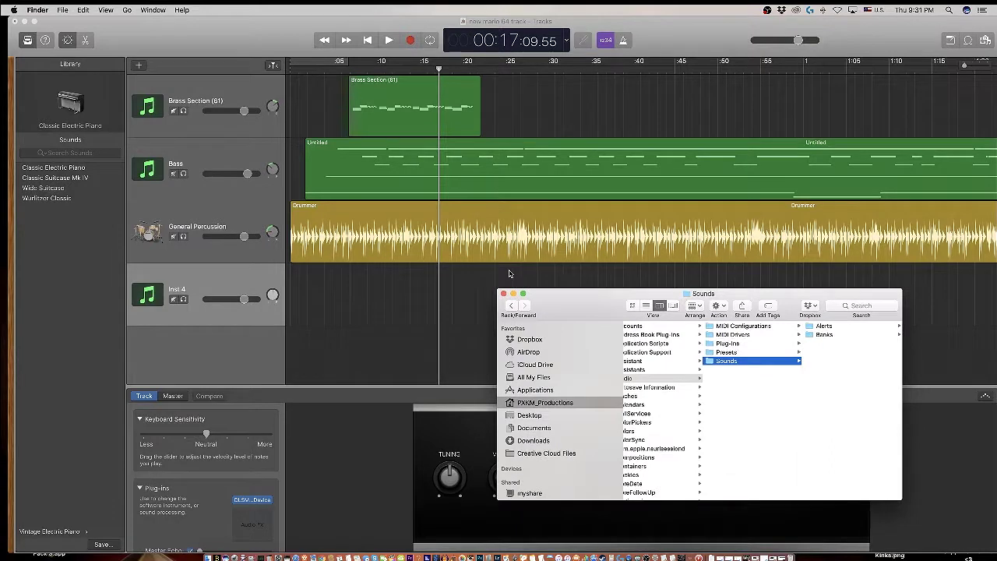